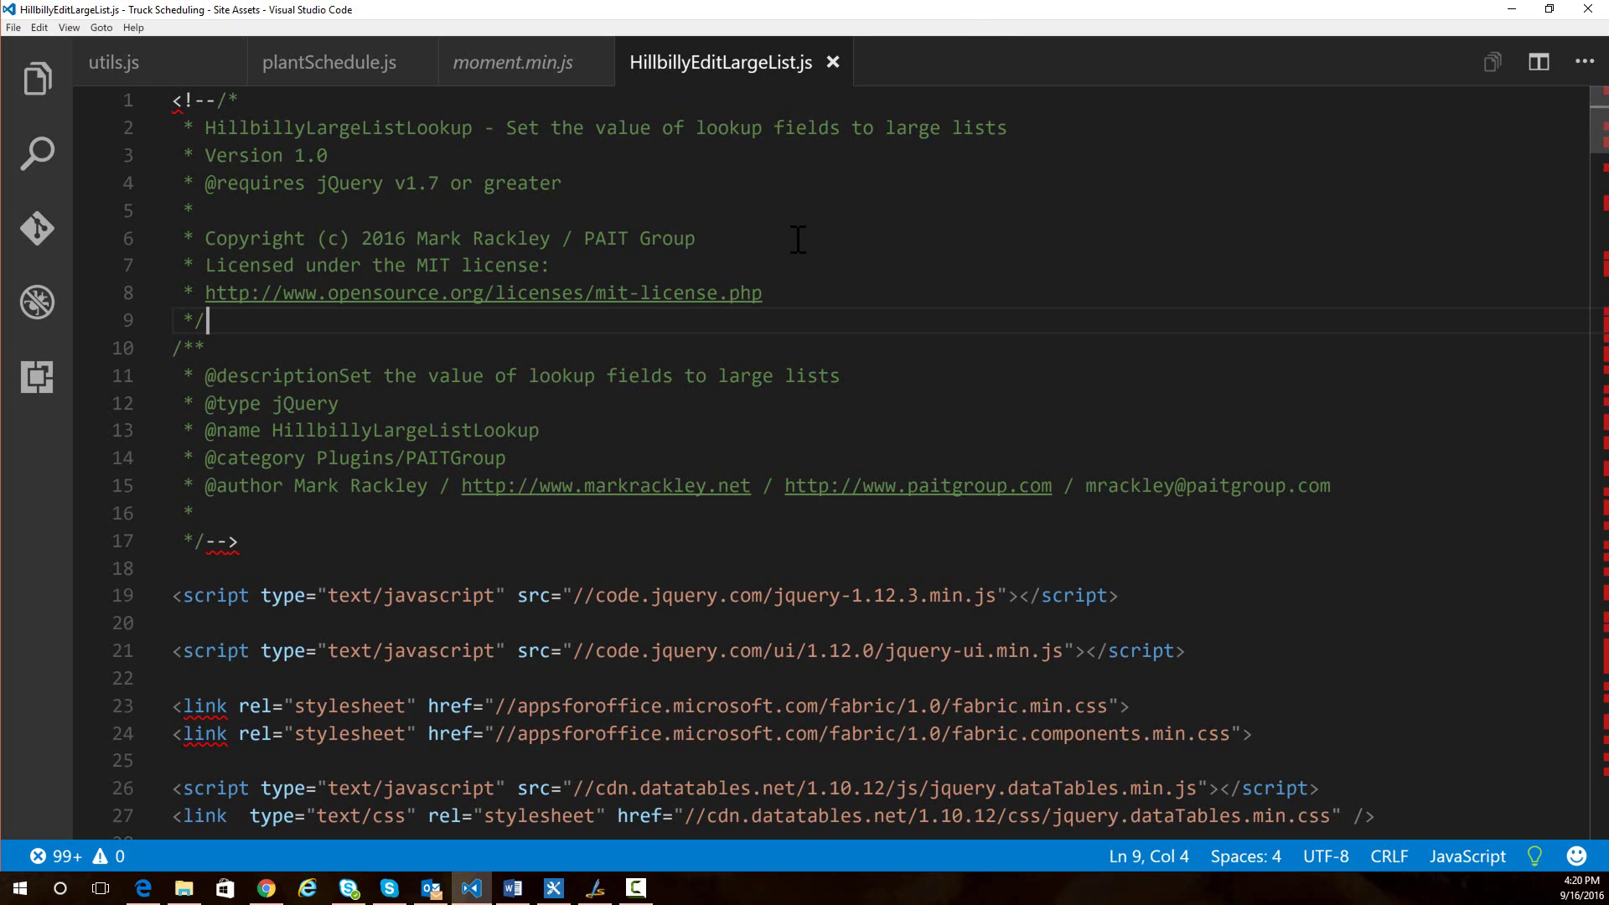
- Switch from the lookup script in VS Code to the SharePoint Orders list in Chrome
click(266, 888)
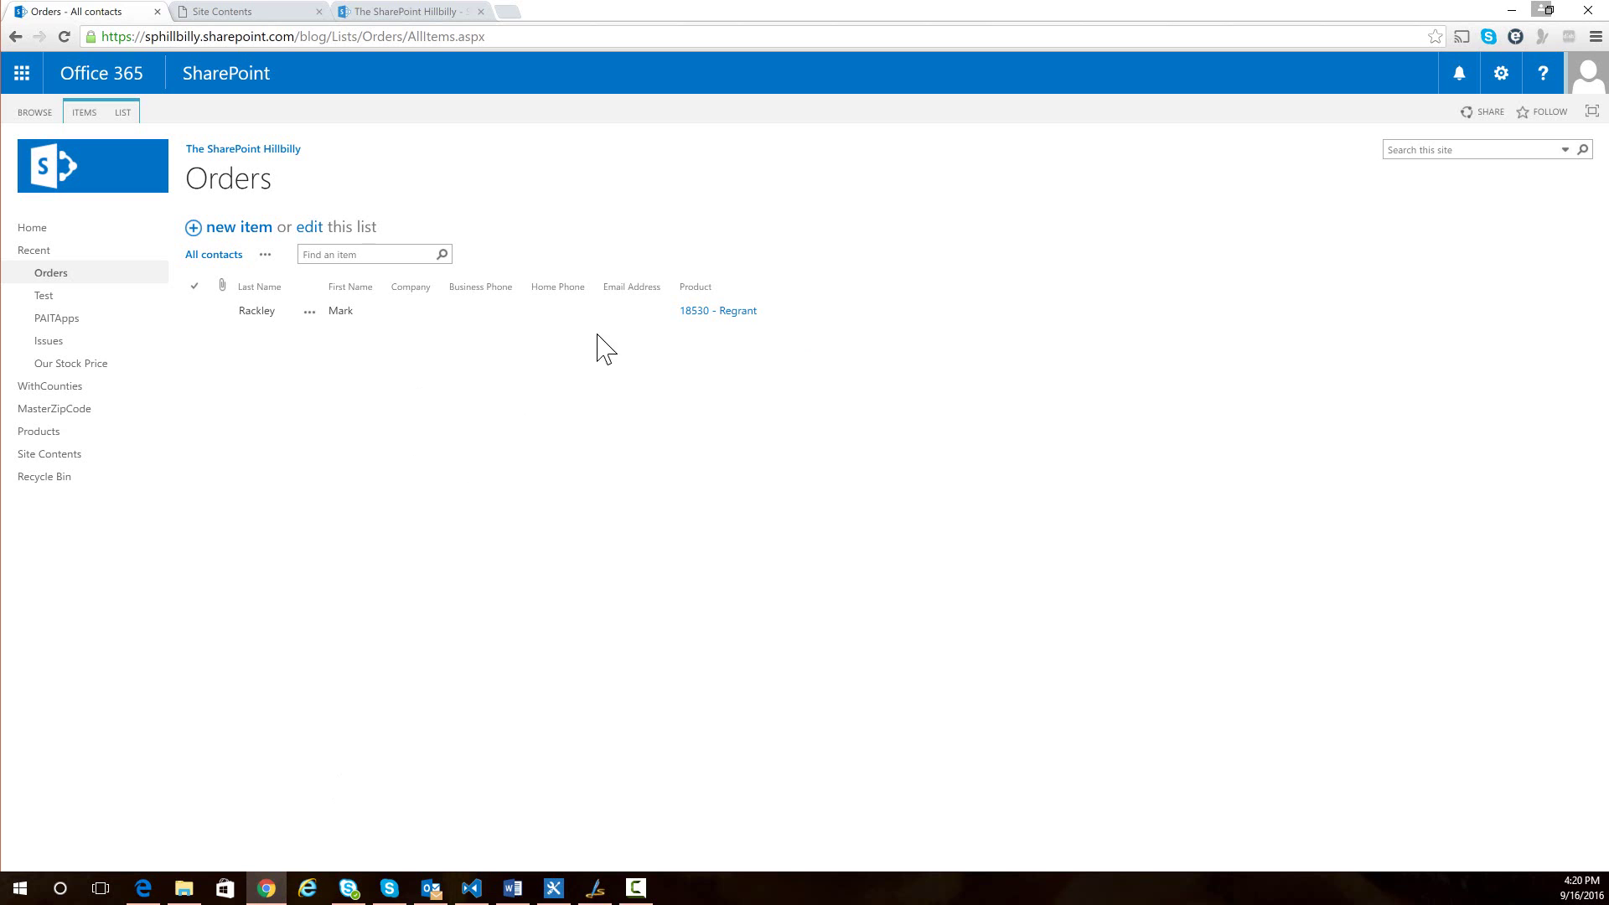
- Go to the Orders List Settings and open the Product lookup column's Edit Column page
click(123, 114)
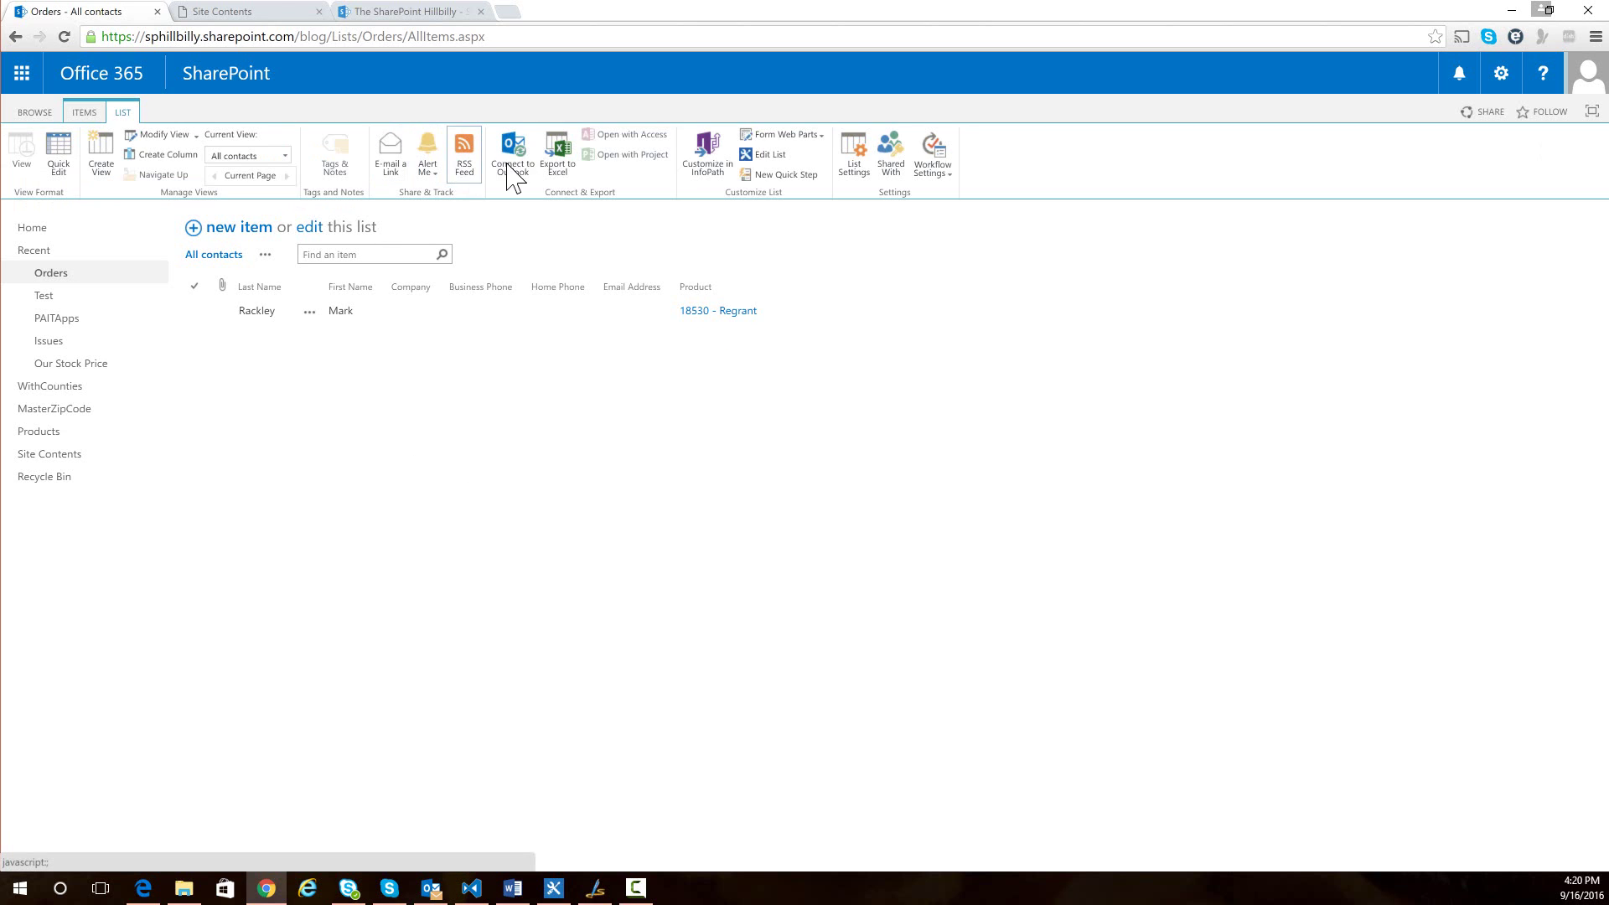
click(854, 161)
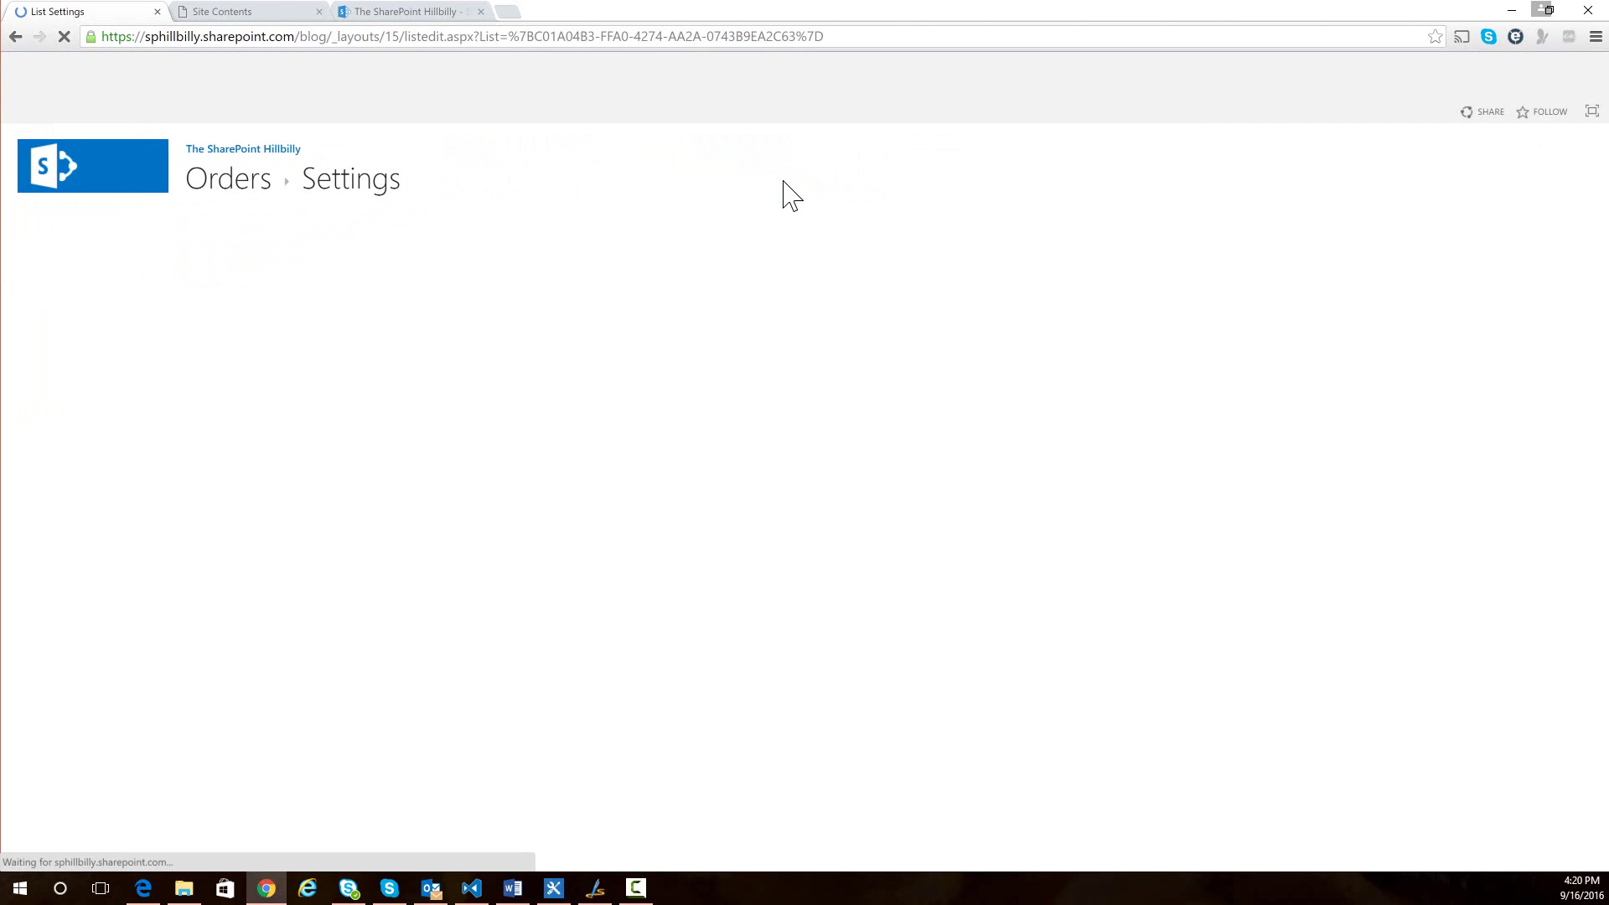
scroll(550, 470, down, 5)
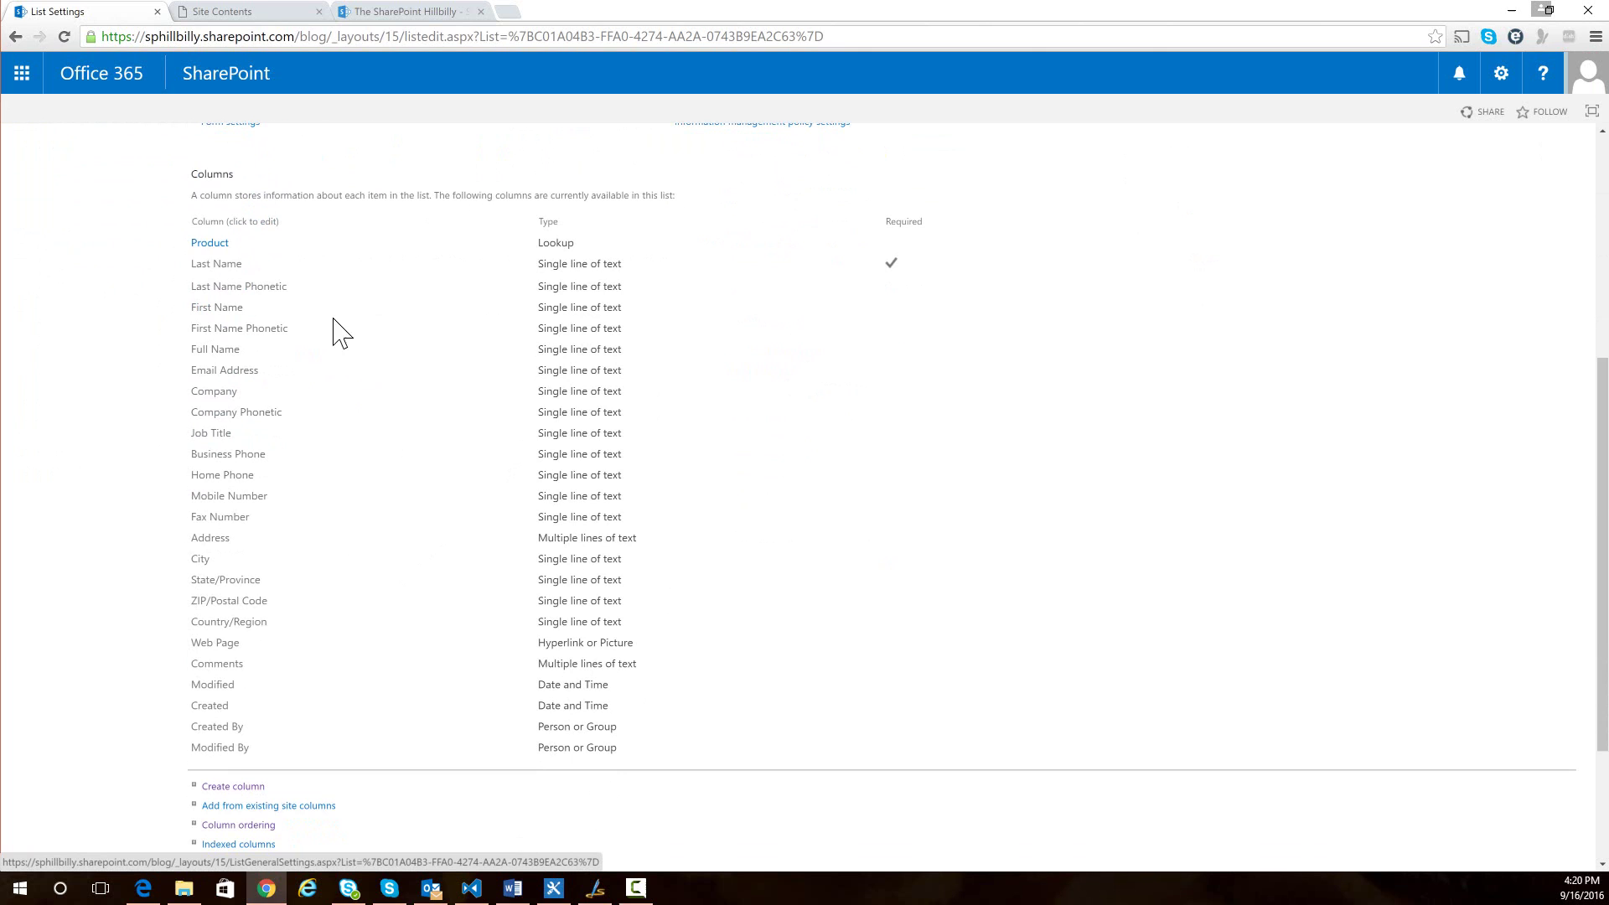
click(211, 246)
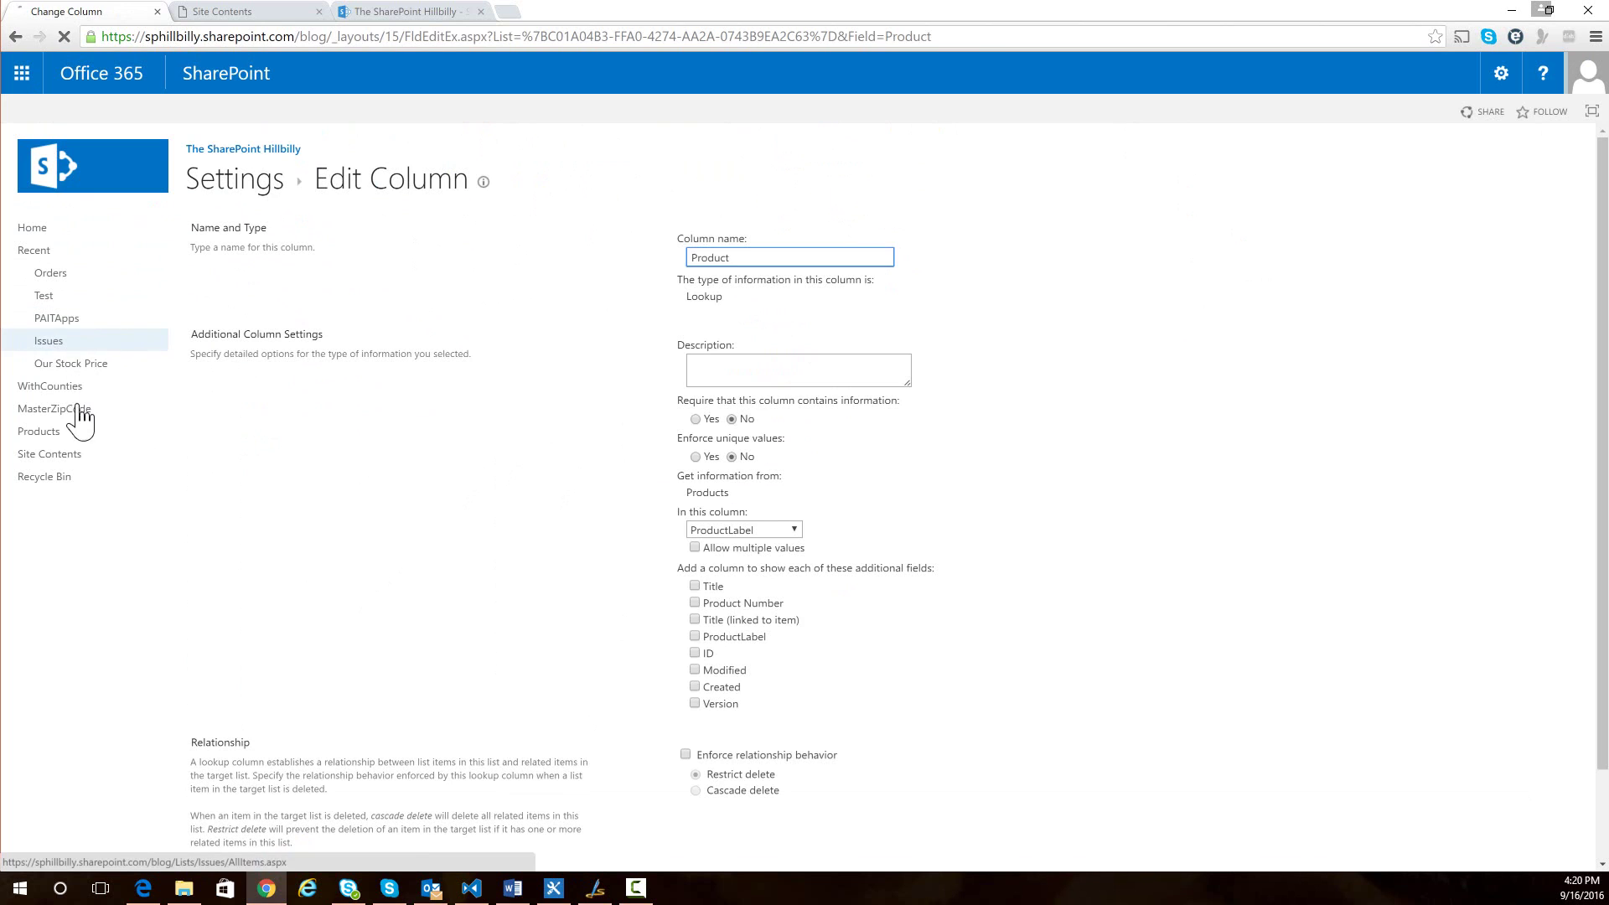
- Open the Products list's List Settings to see its 6000 items exceed the threshold
click(39, 430)
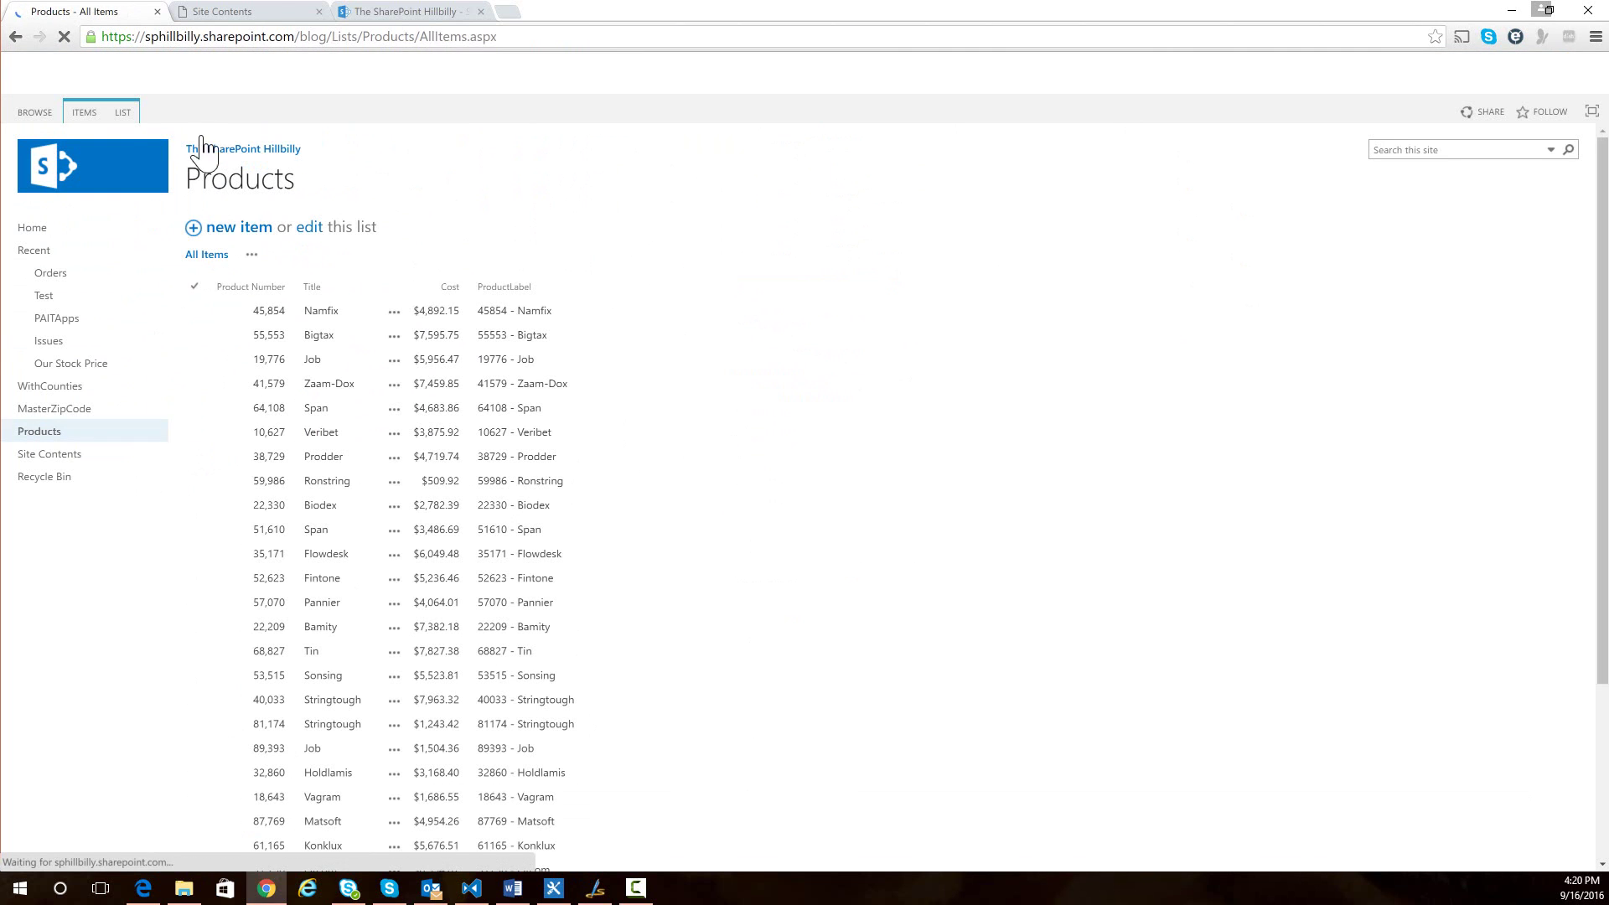
click(124, 111)
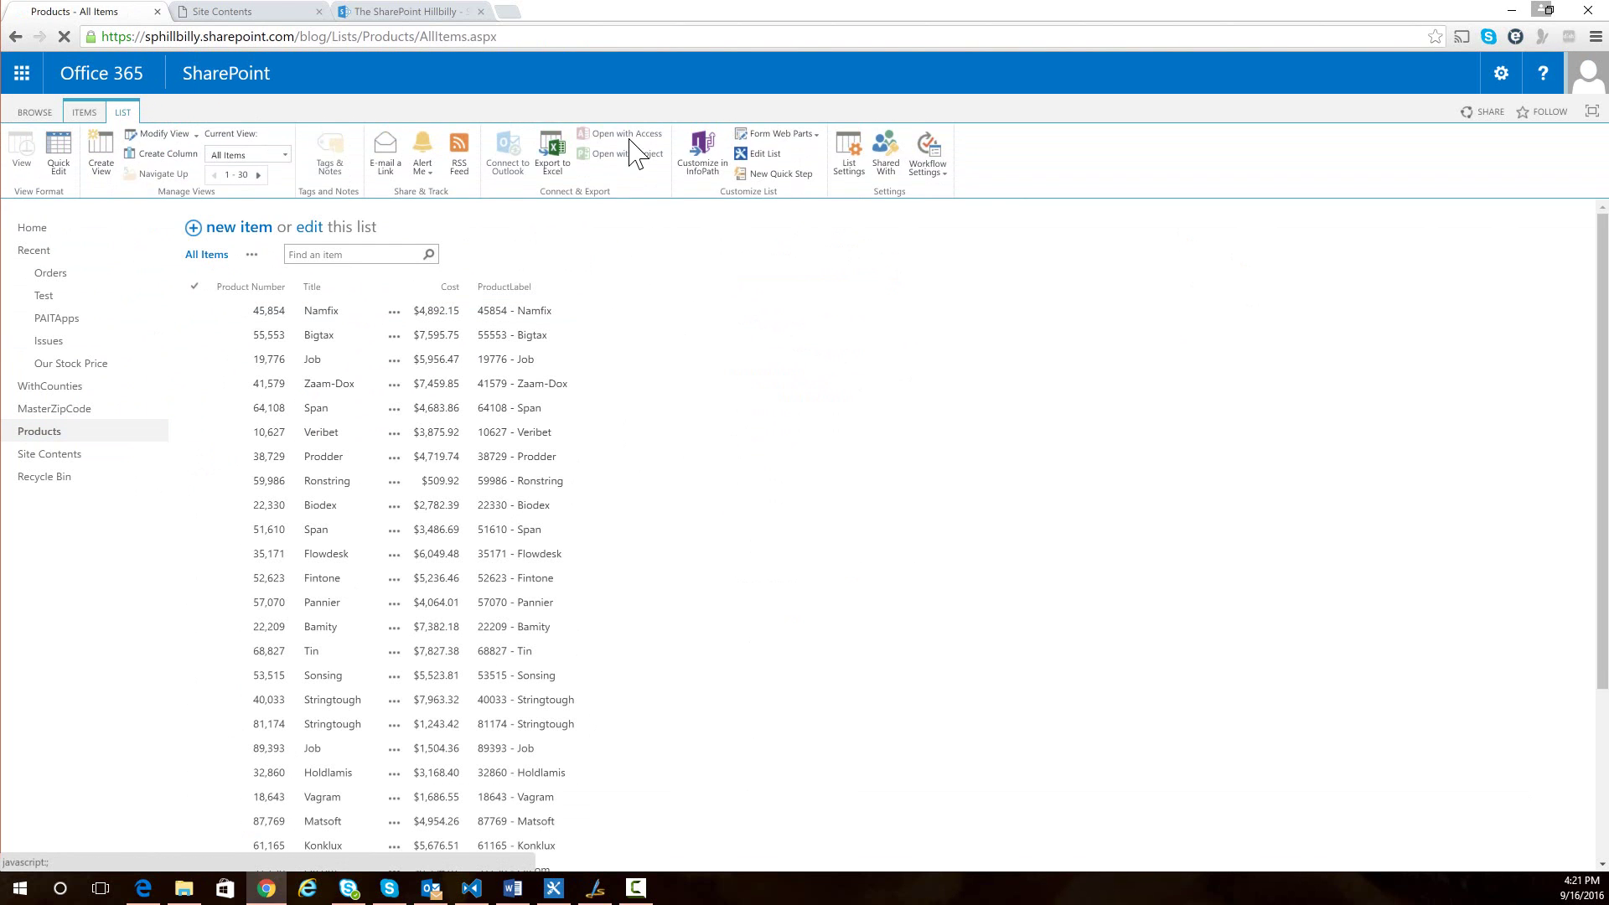
click(861, 146)
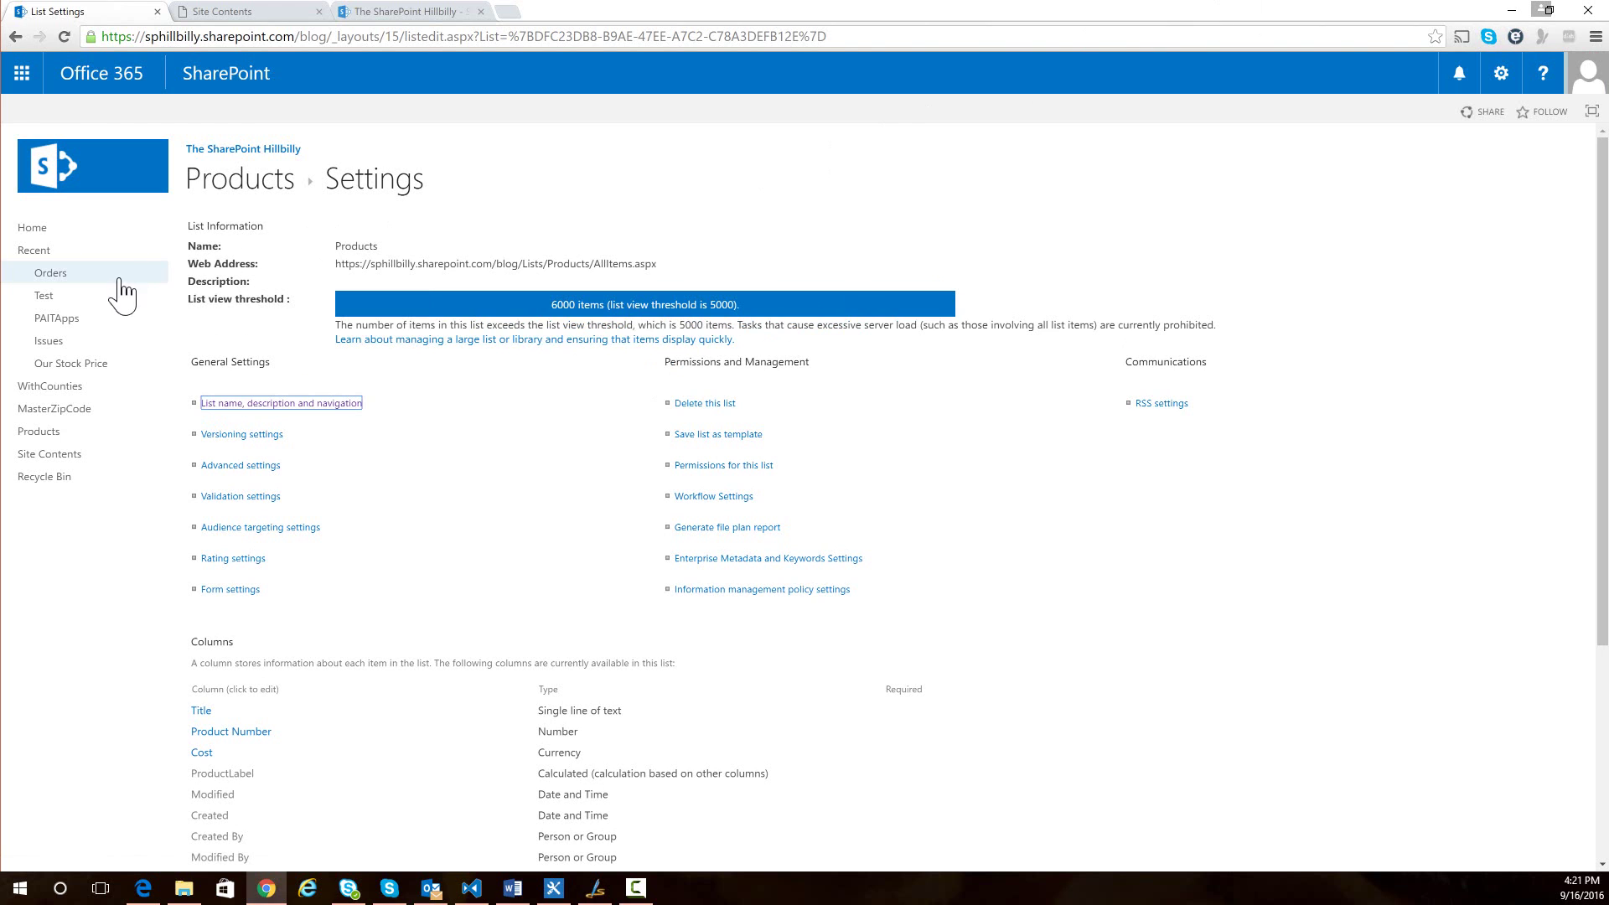
- Return to Orders and open the order item with Edit Item from its '...' menu
click(54, 274)
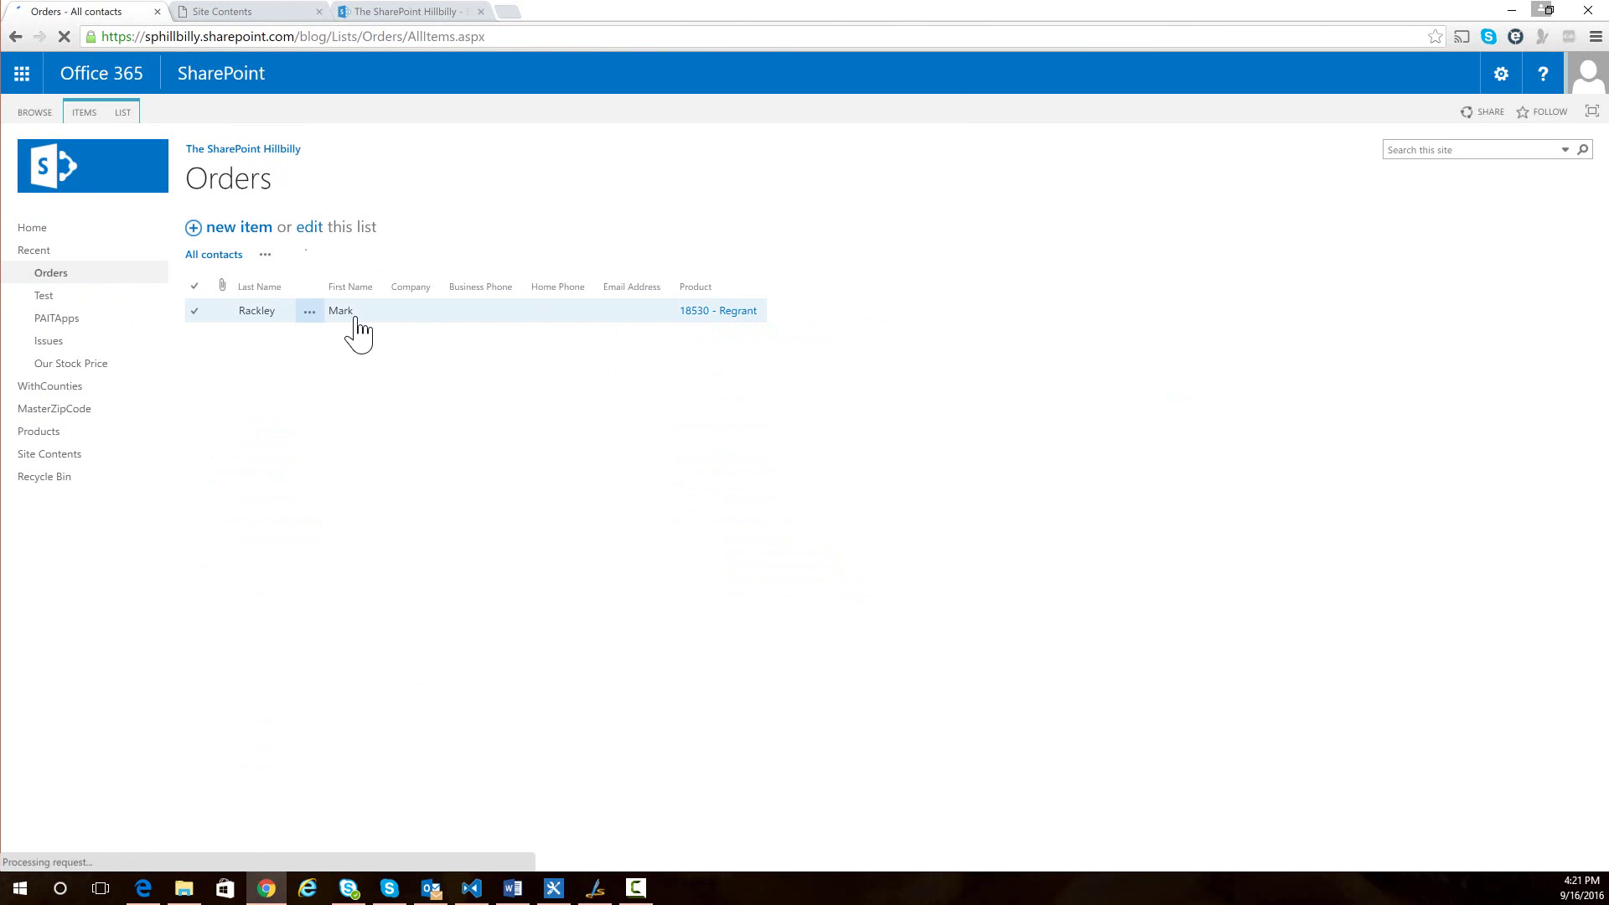
click(320, 318)
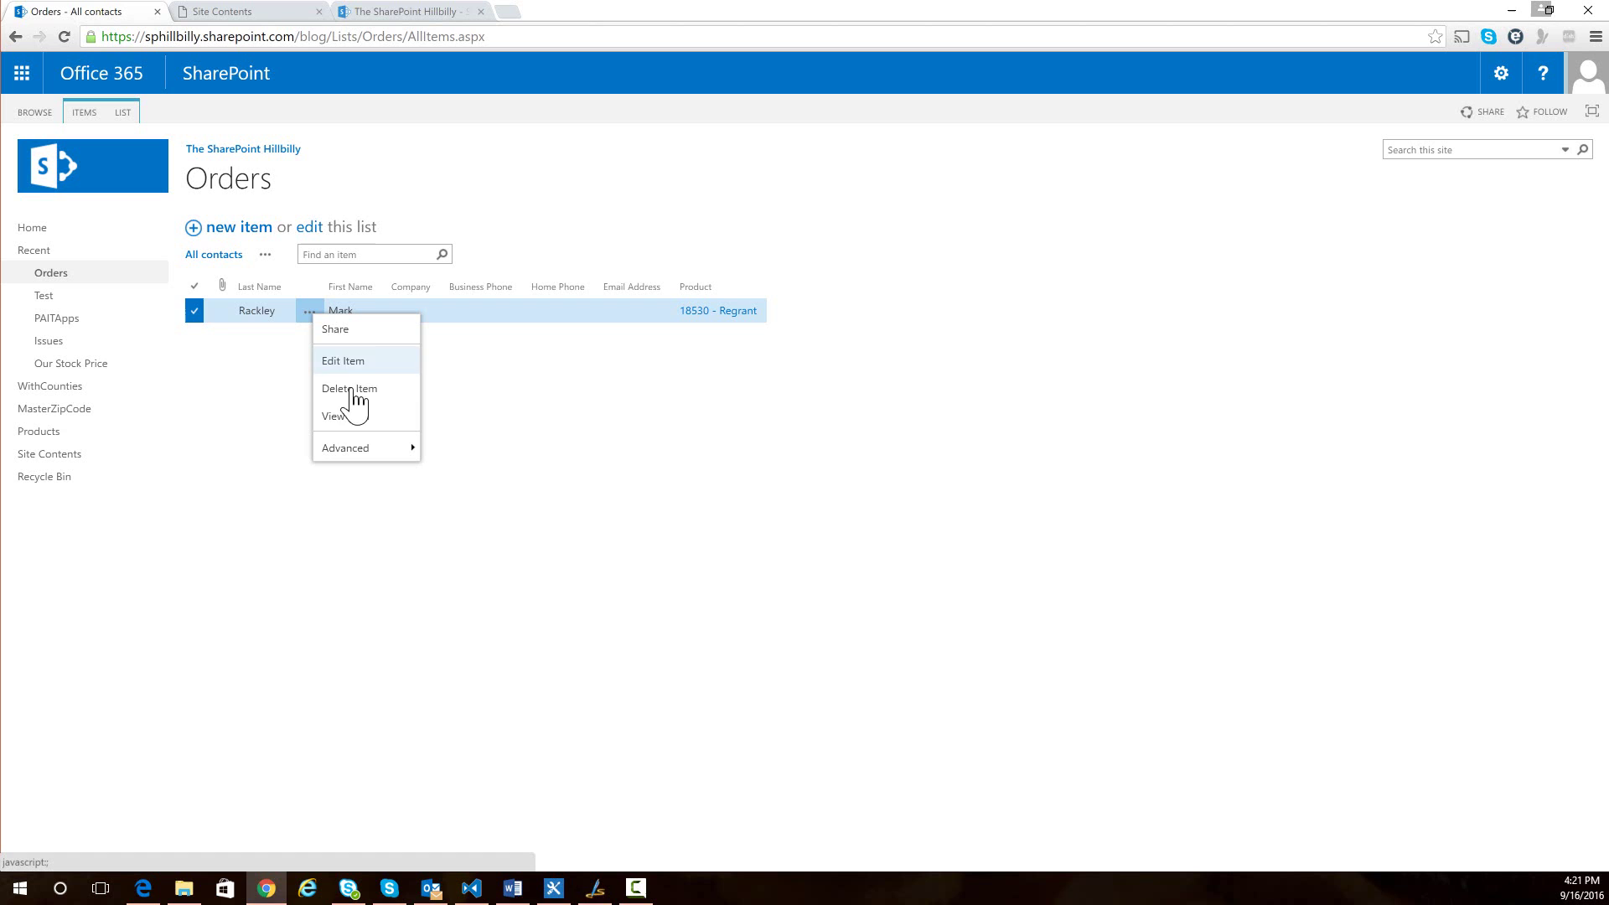
click(350, 366)
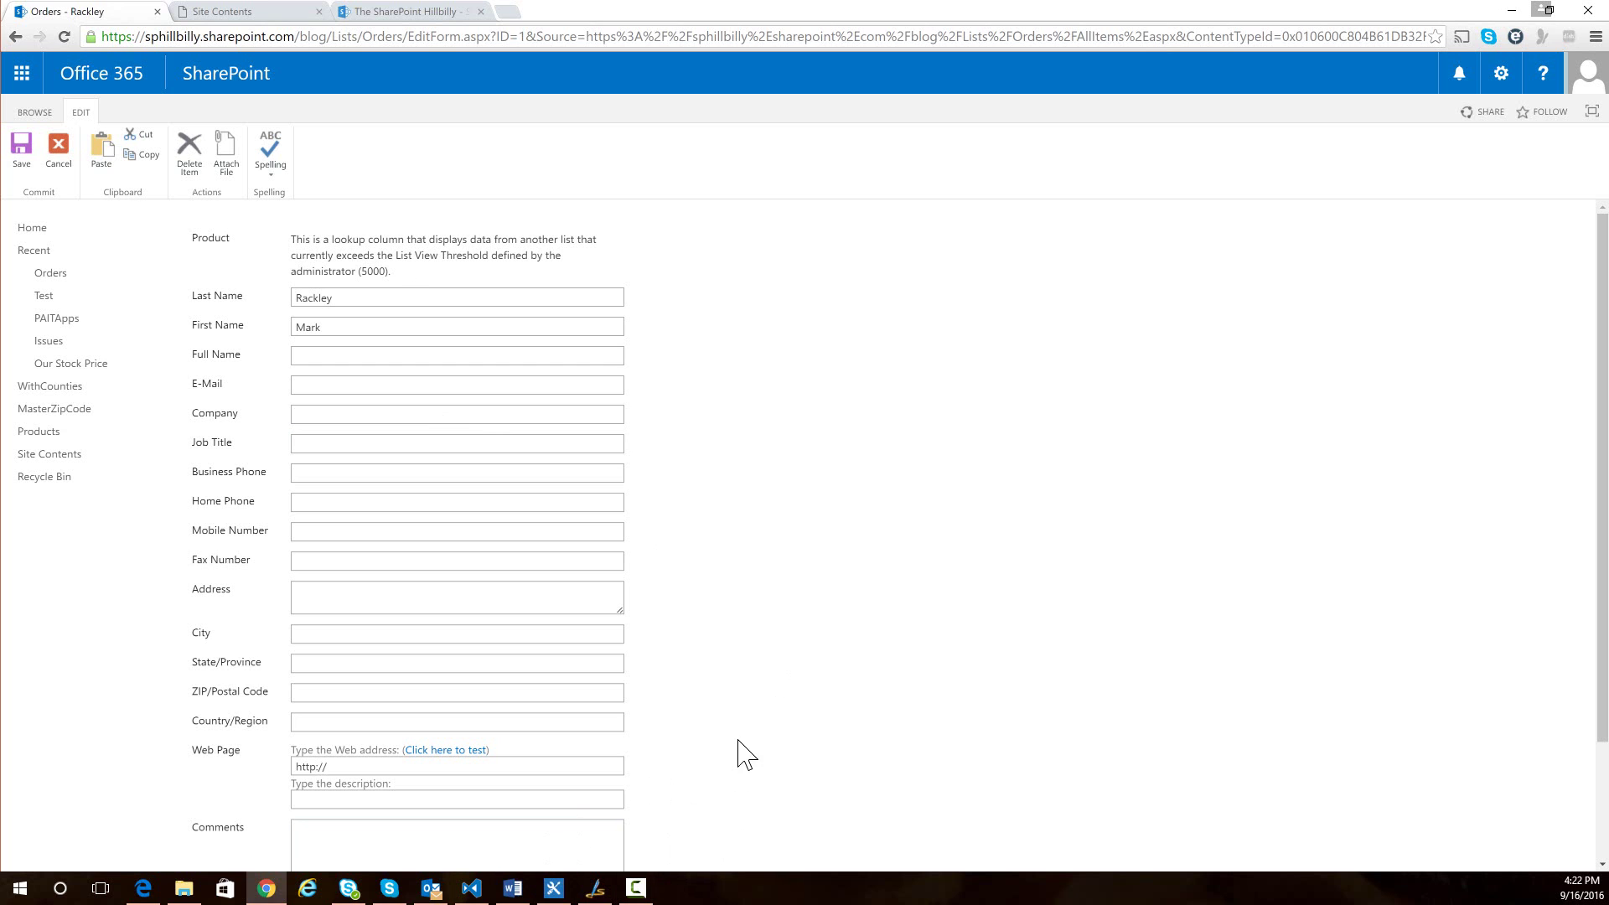
- Switch to HillbillyEditLargeList.js in VS Code and scroll to the SET THESE VARIABLES section
click(474, 892)
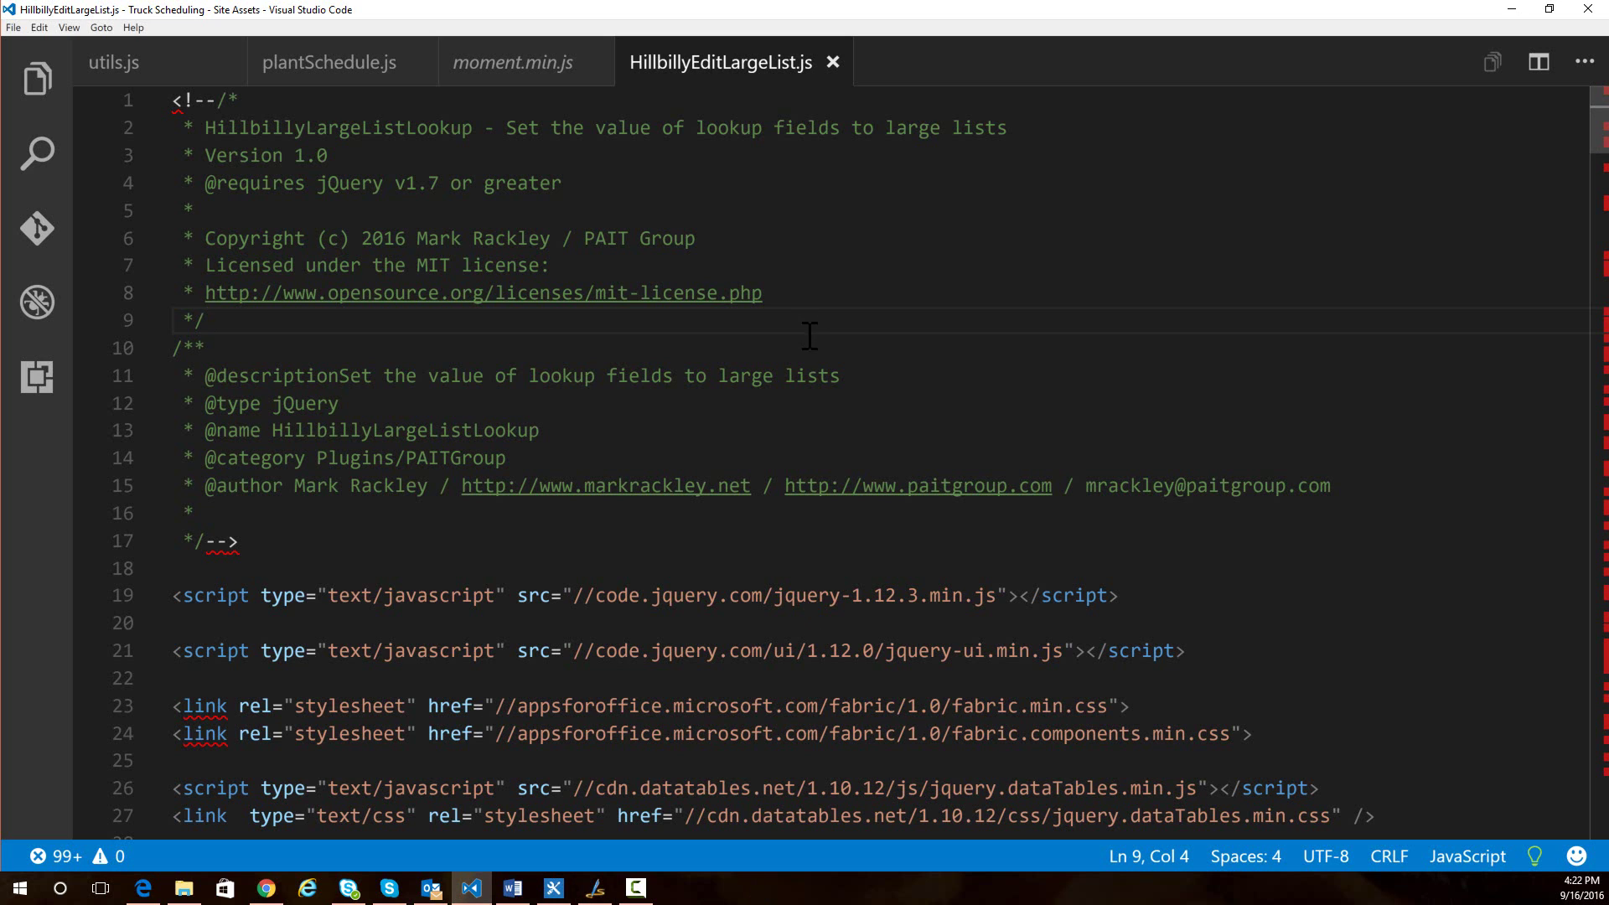
scroll(805, 352, down, 7)
scroll(802, 364, down, 8)
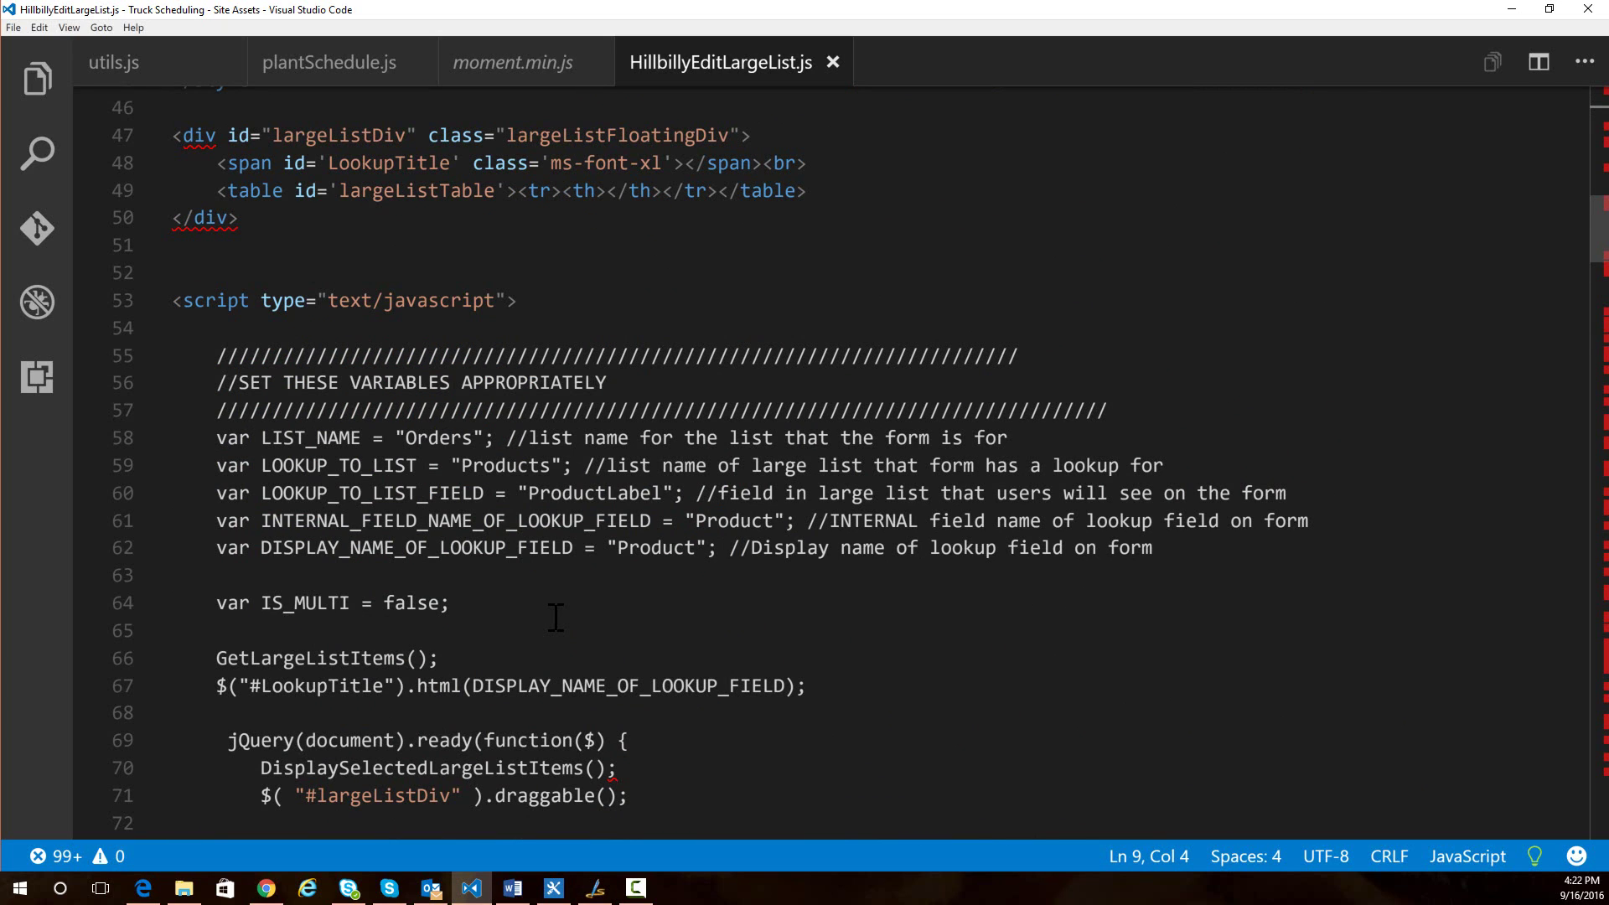
- Highlight the Orders, Products, ProductLabel, internal field name and Product display name variable values
double_click(443, 439)
double_click(513, 465)
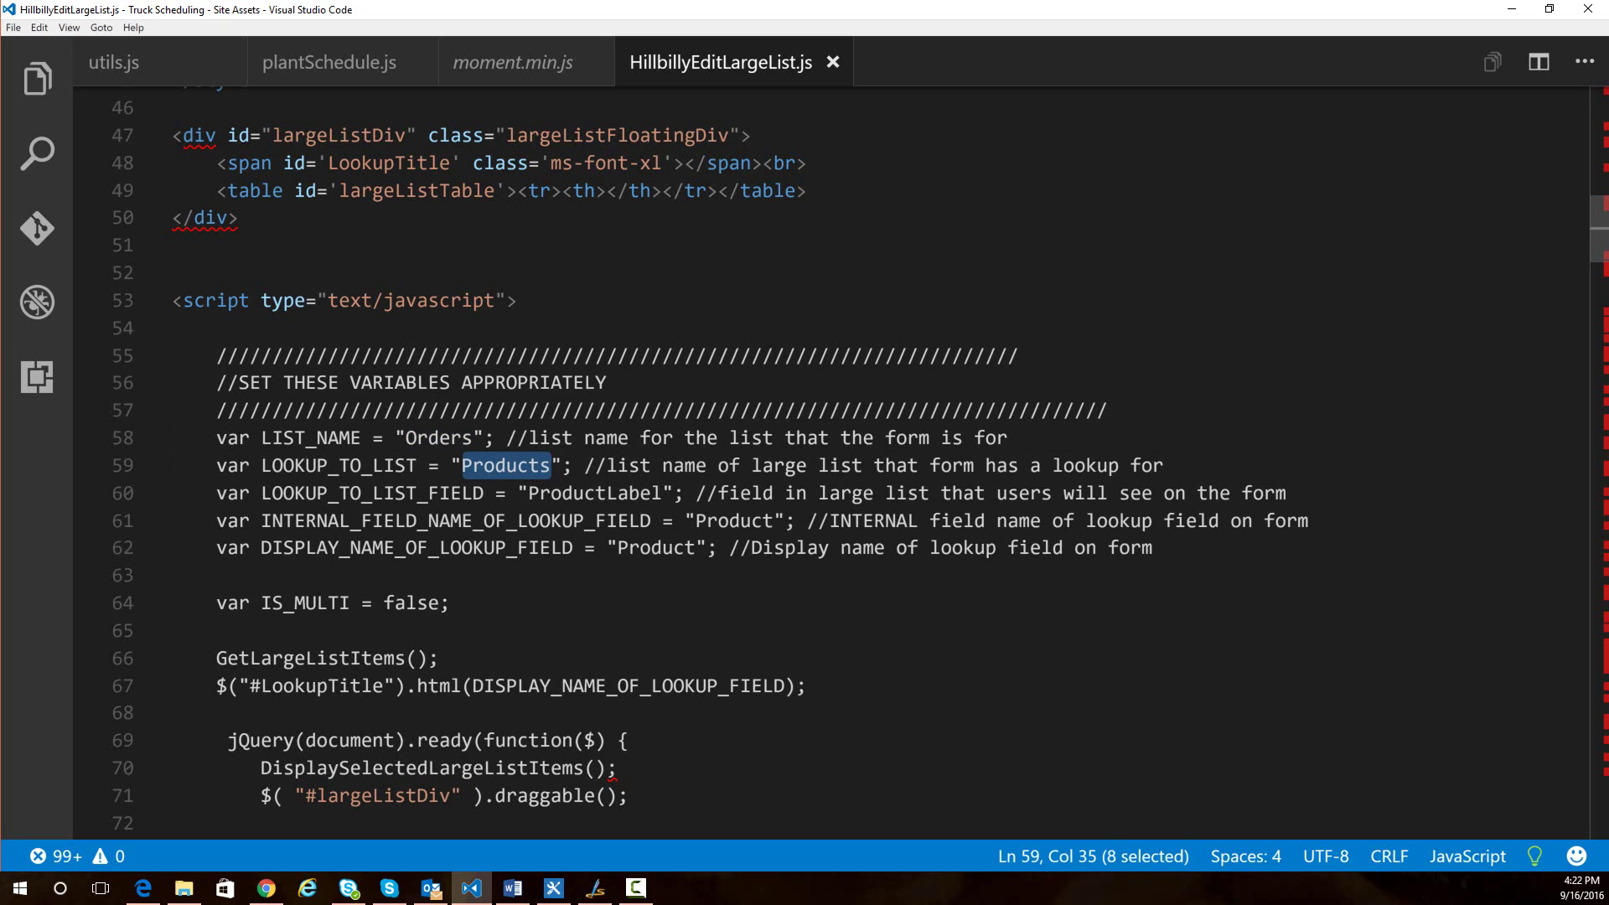
double_click(601, 493)
click(740, 522)
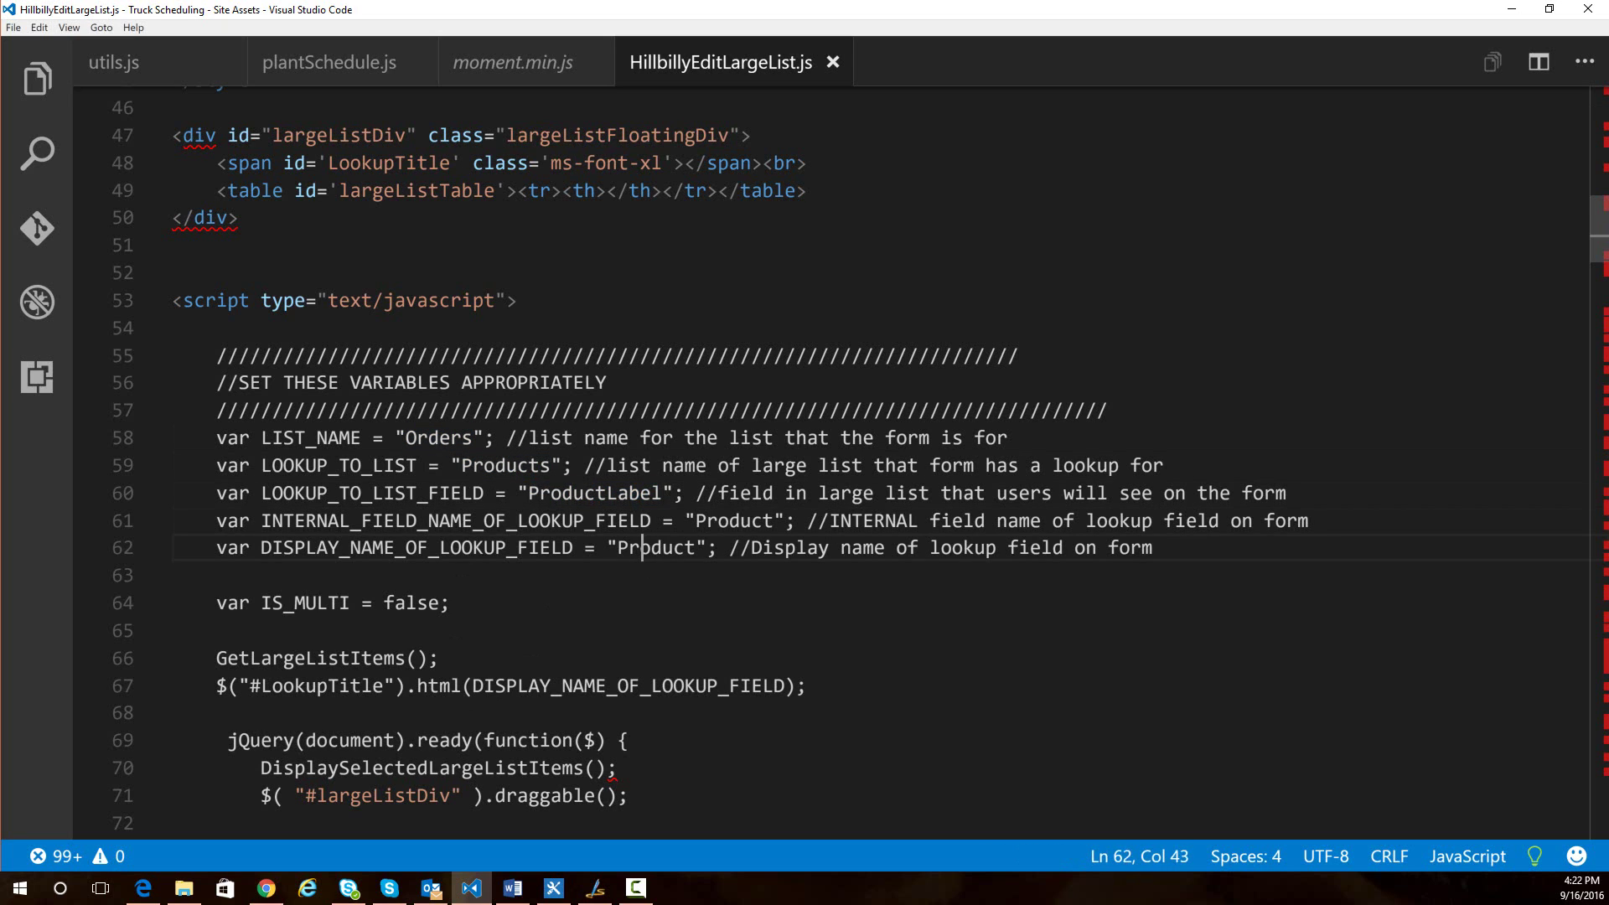
double_click(634, 549)
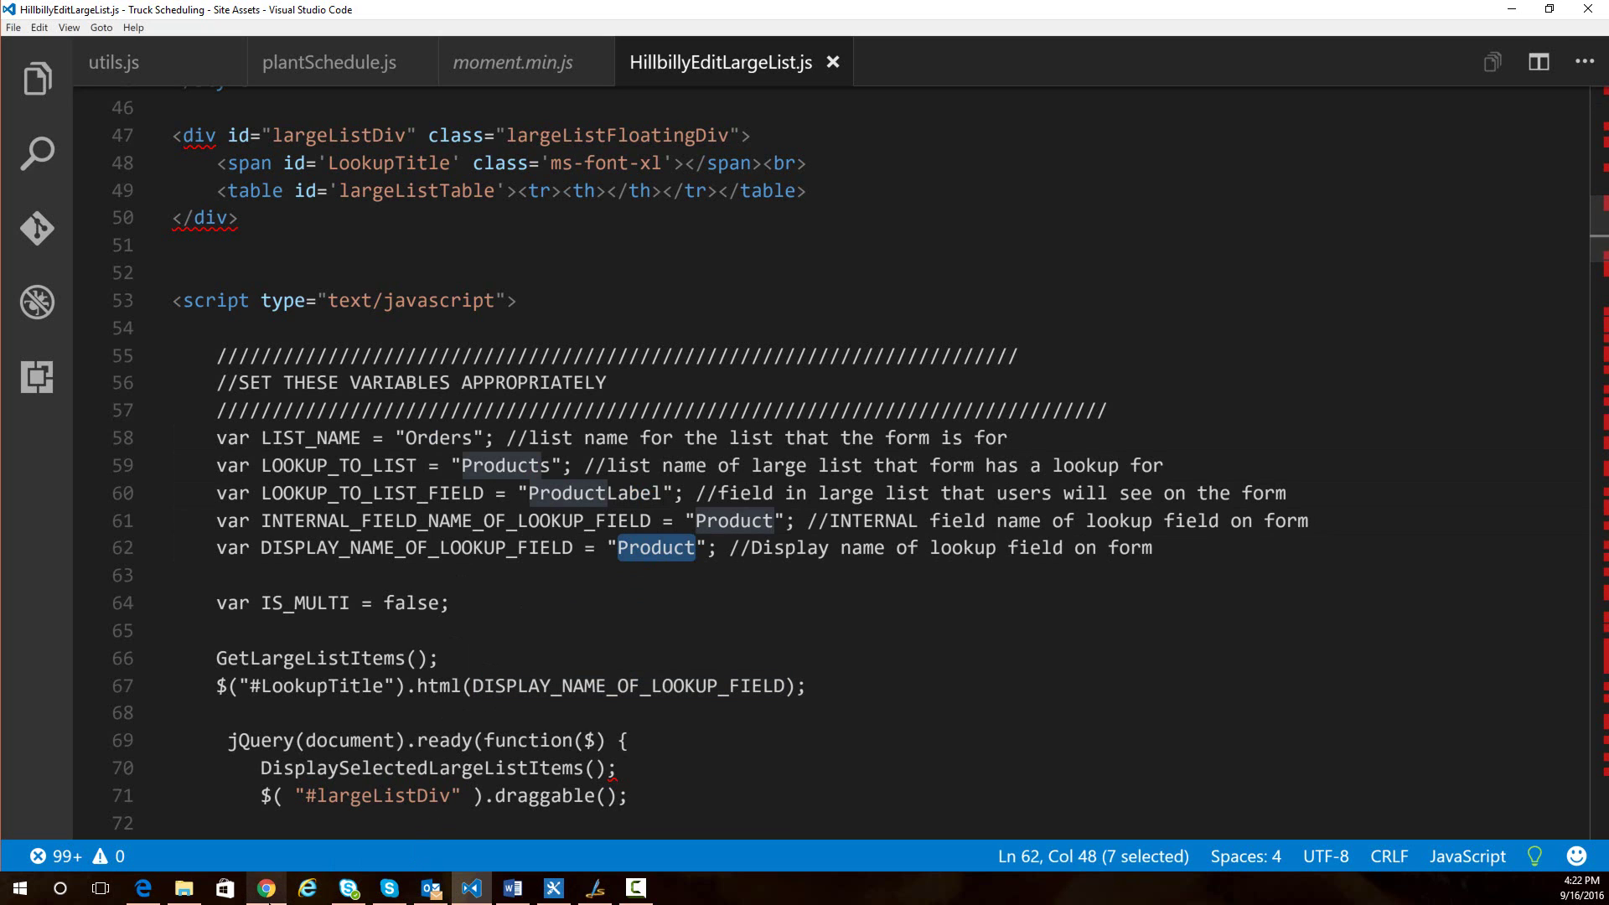
- Back in Chrome, go to the Site Assets library tab and select OrderEdit.js
mouse_move(266, 888)
click(266, 817)
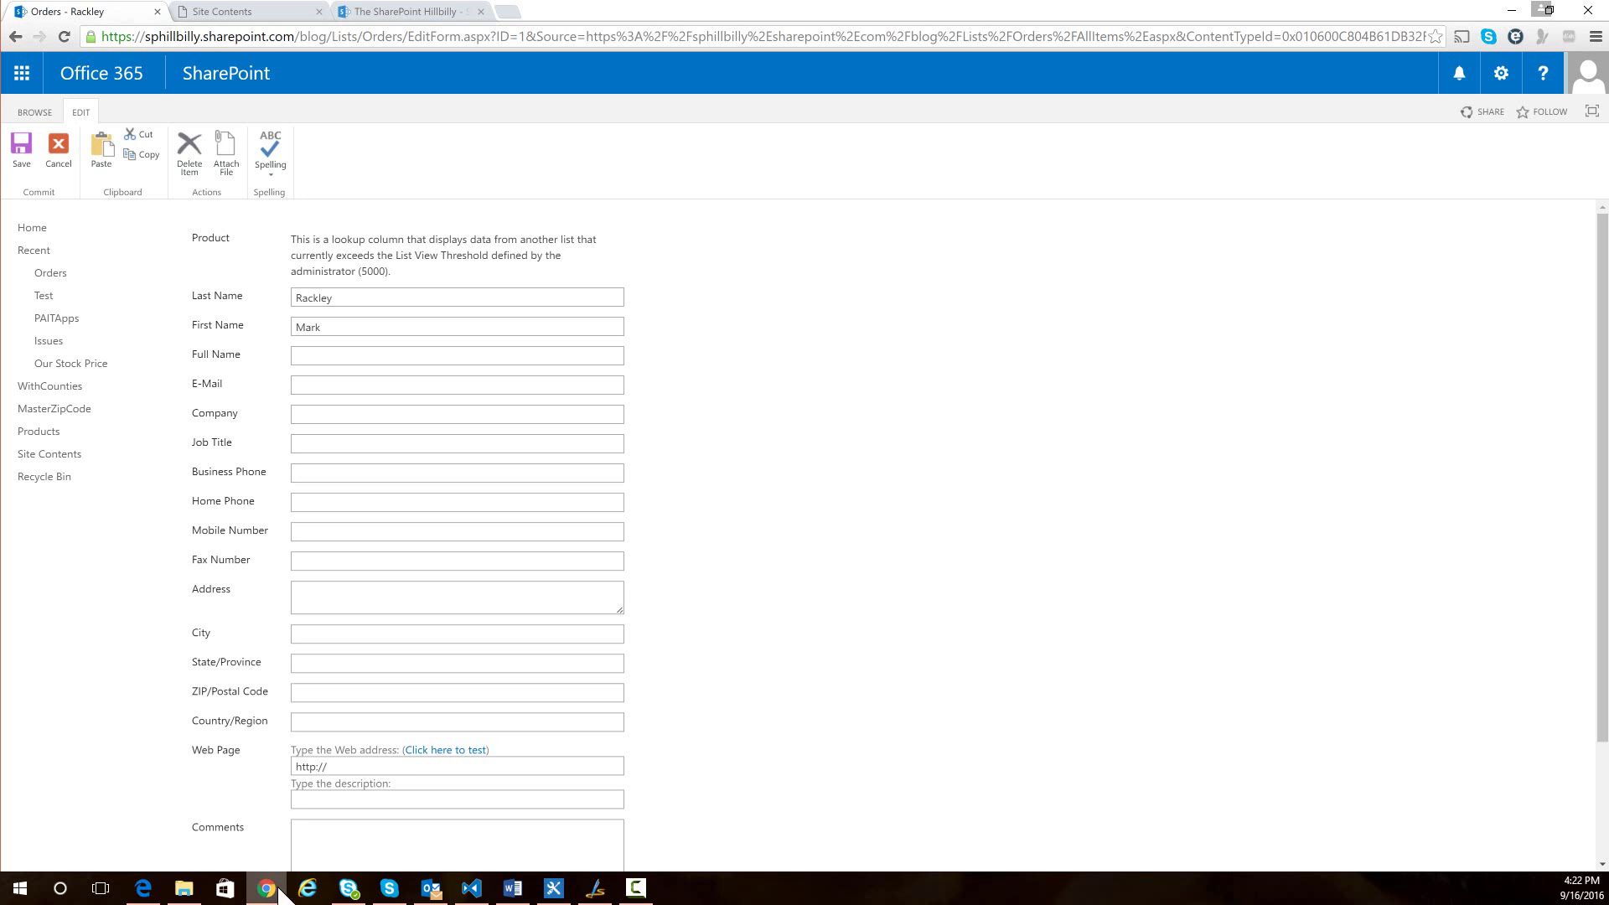
click(293, 11)
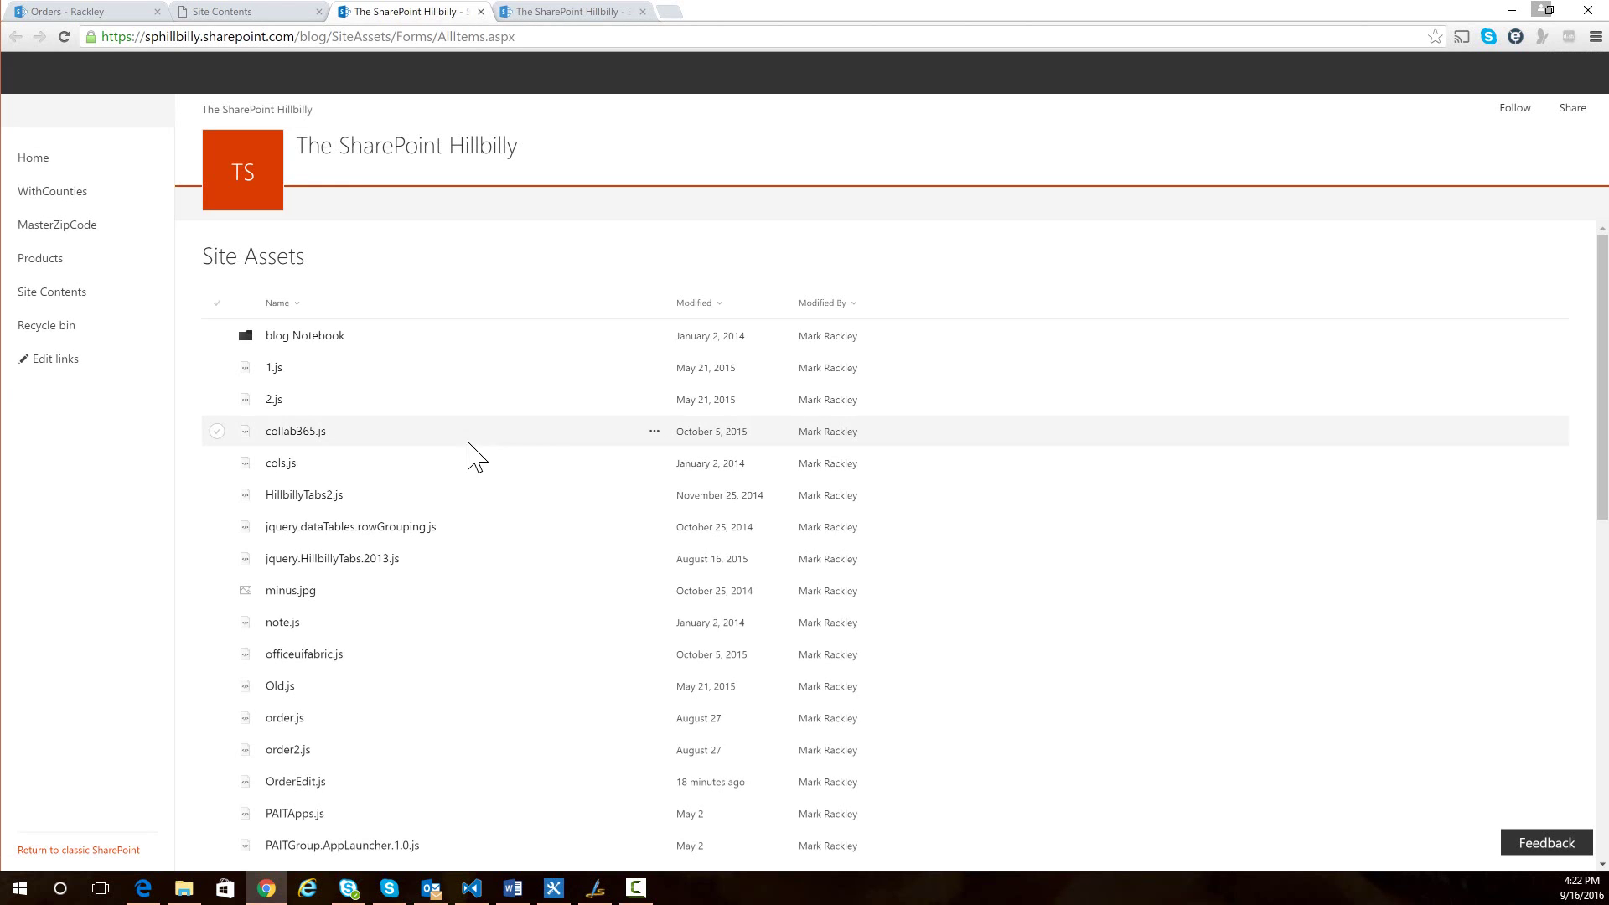
scroll(482, 502, down, 1)
scroll(467, 574, down, 1)
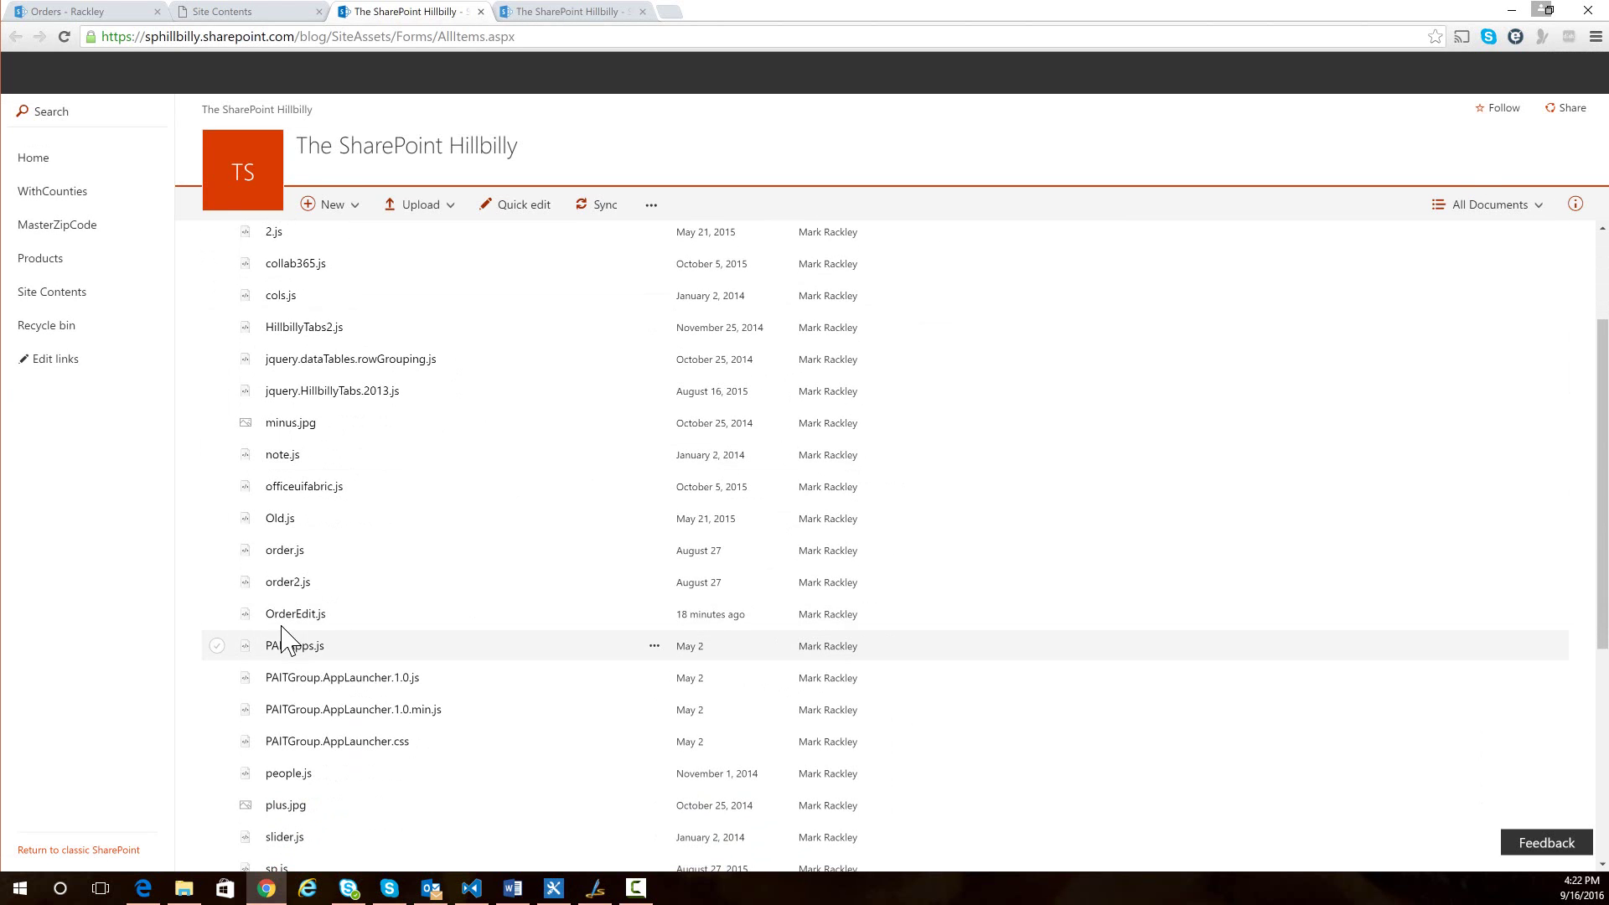
click(285, 616)
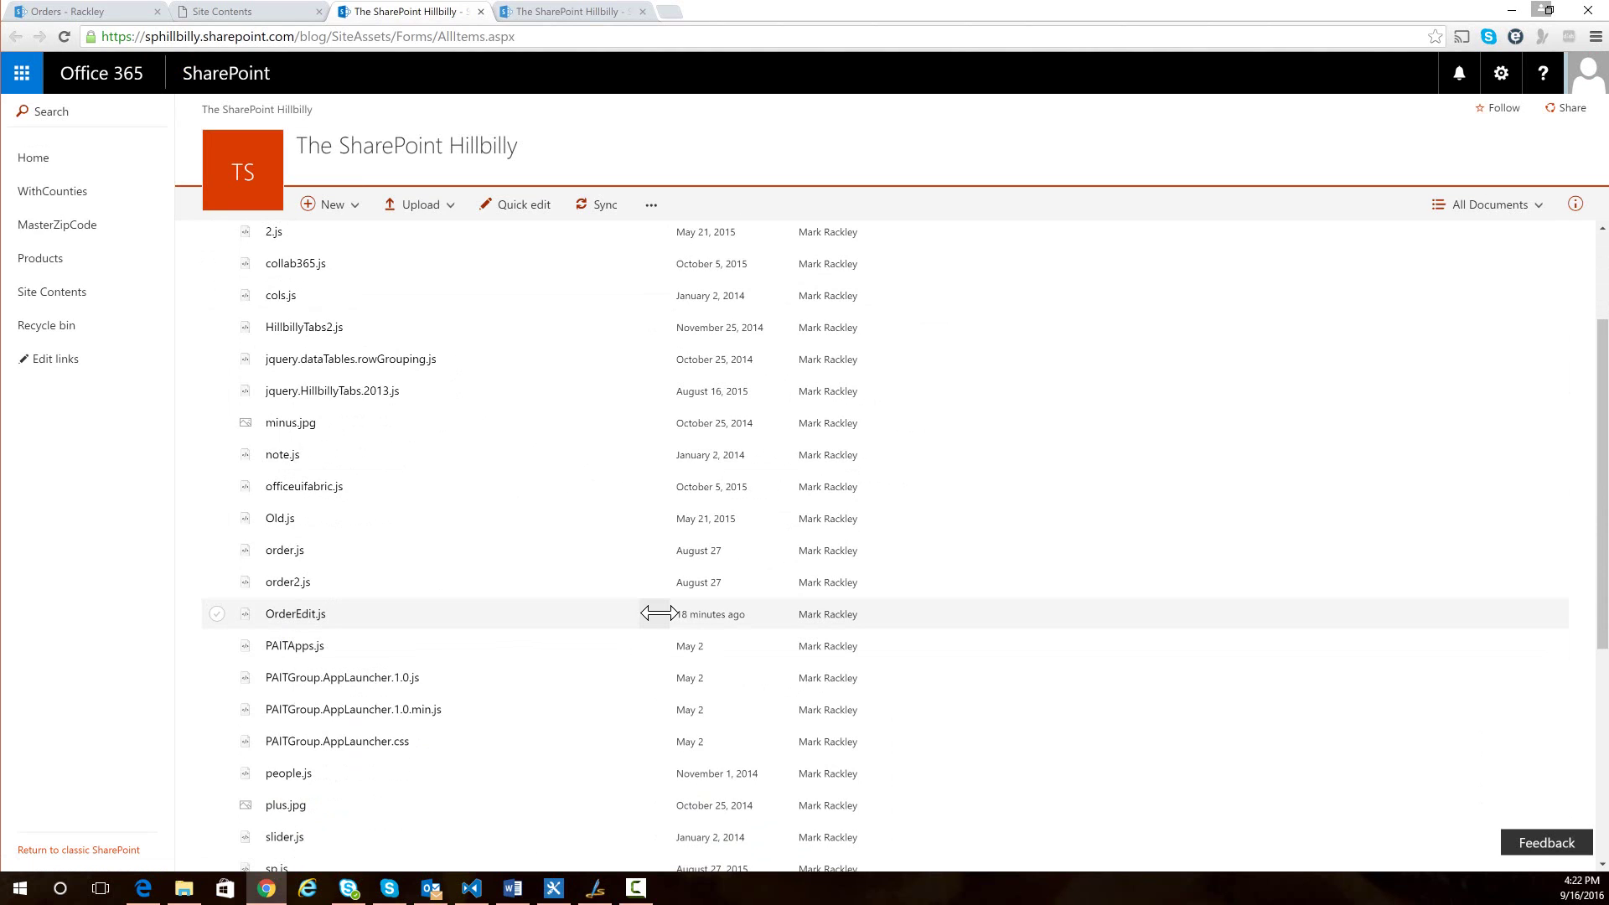
- Return to the Orders edit form tab and put the page into edit mode
click(82, 12)
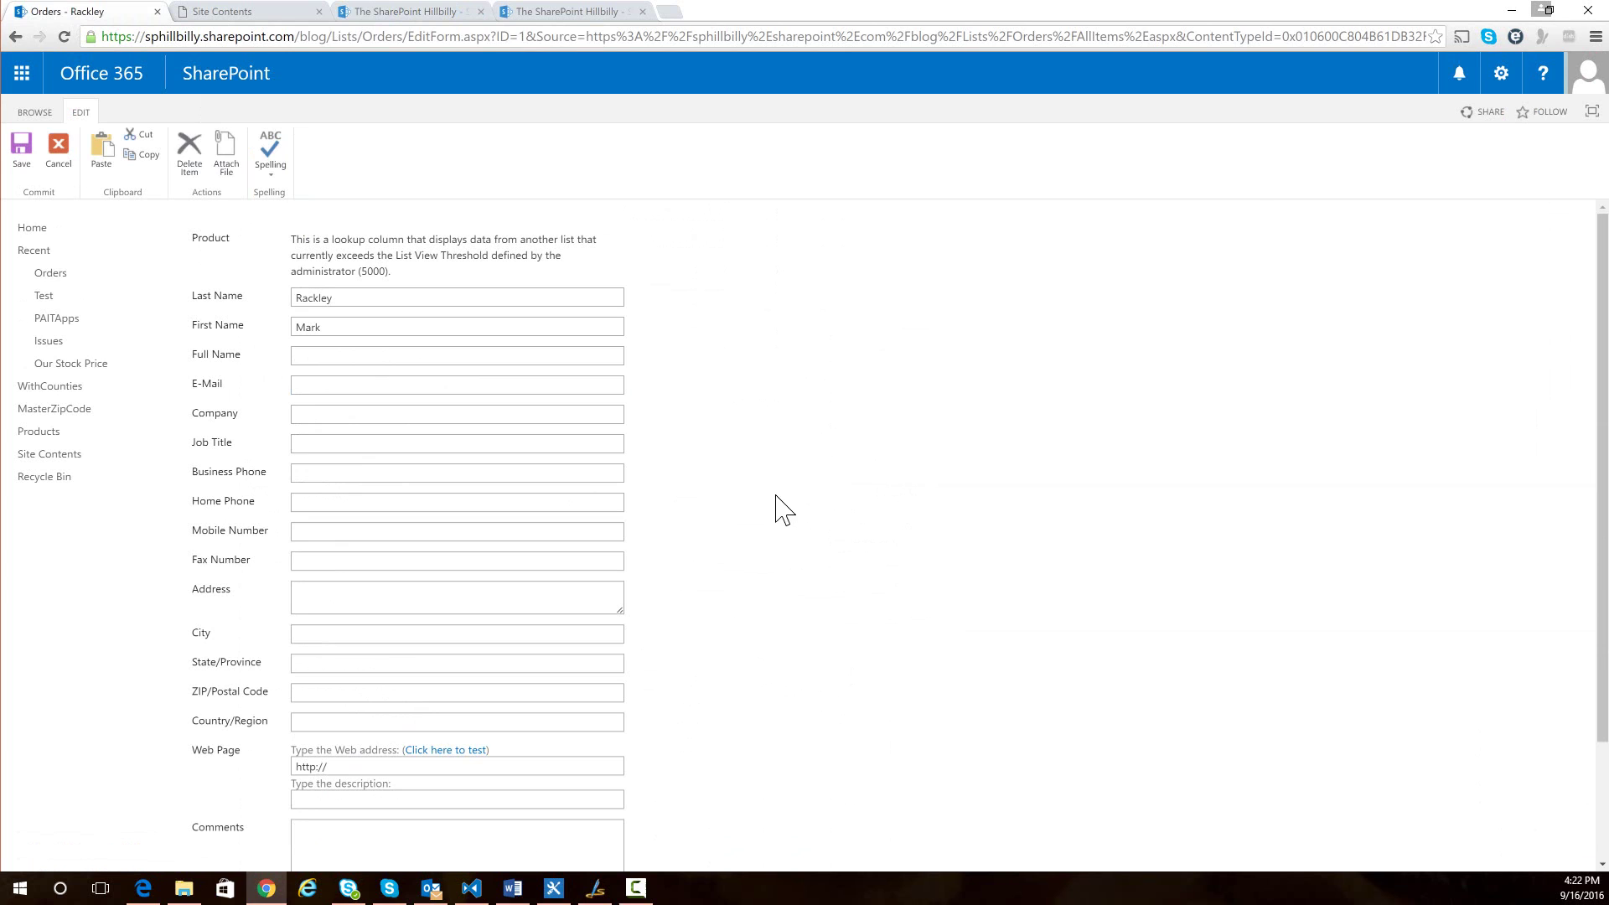
click(1501, 72)
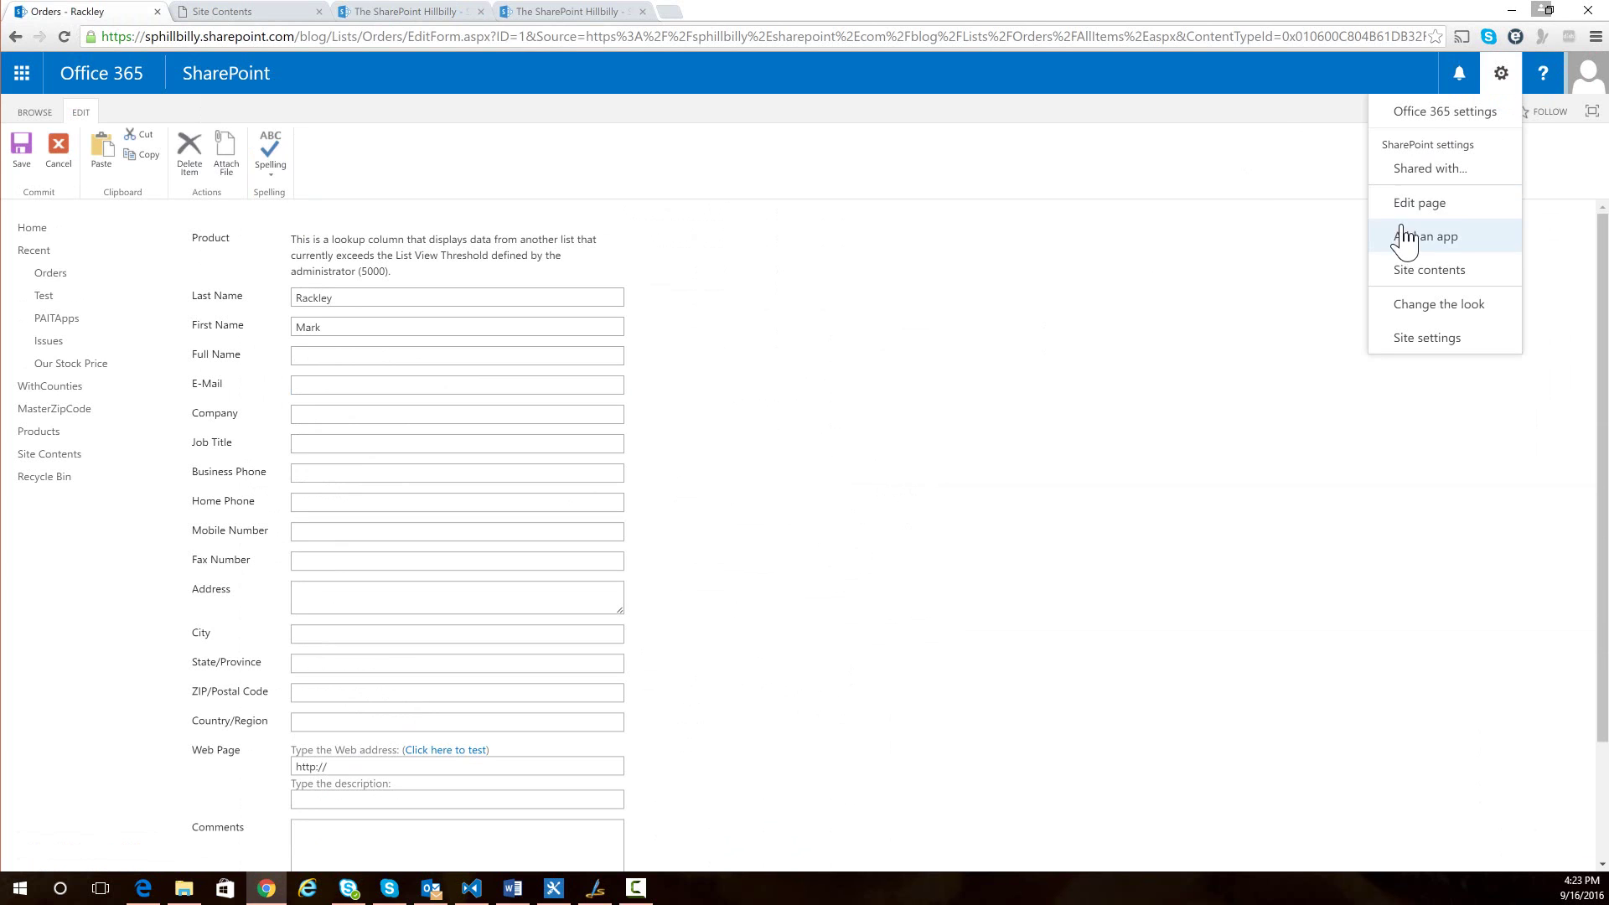
click(1424, 201)
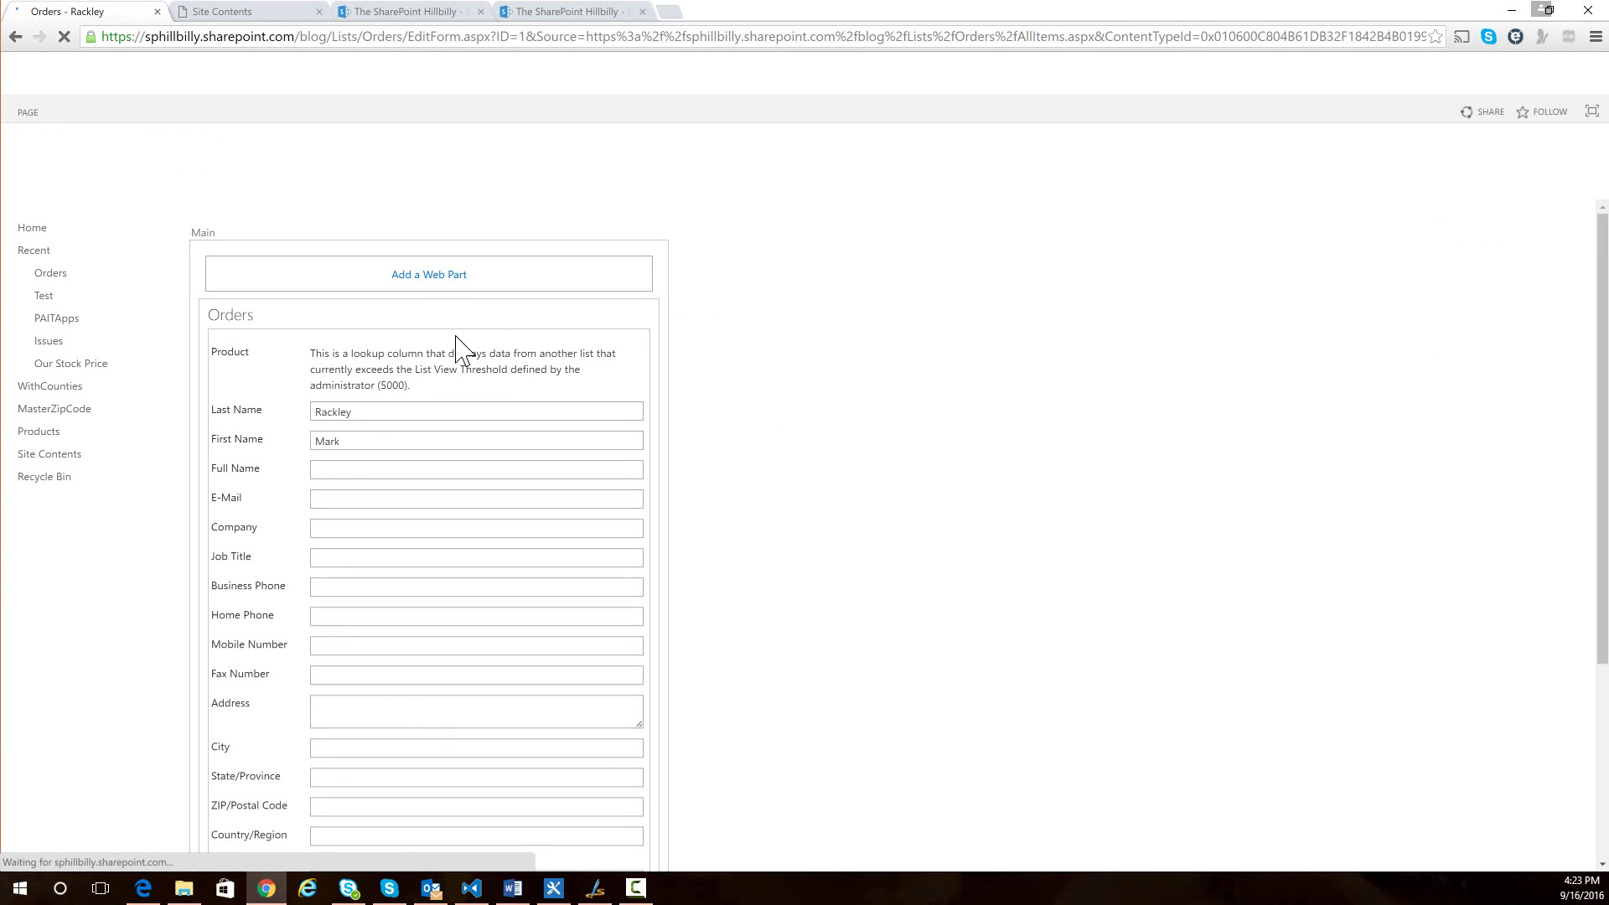
- Add a Content Editor web part from Media and Content and open its Edit Web Part settings
click(429, 275)
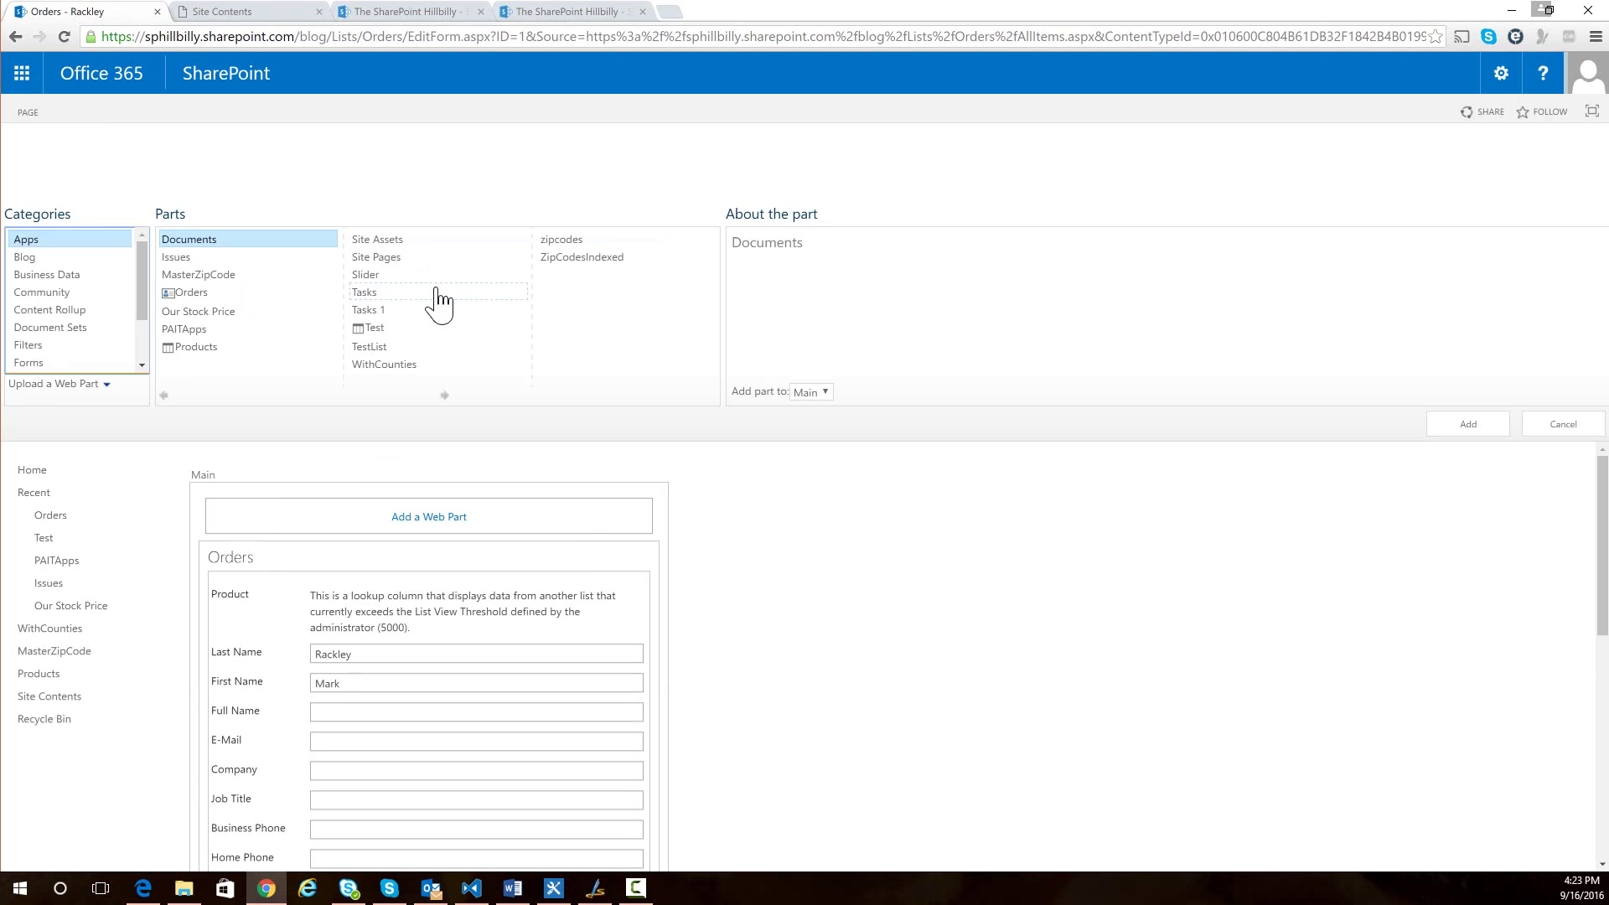
scroll(144, 331, down, 2)
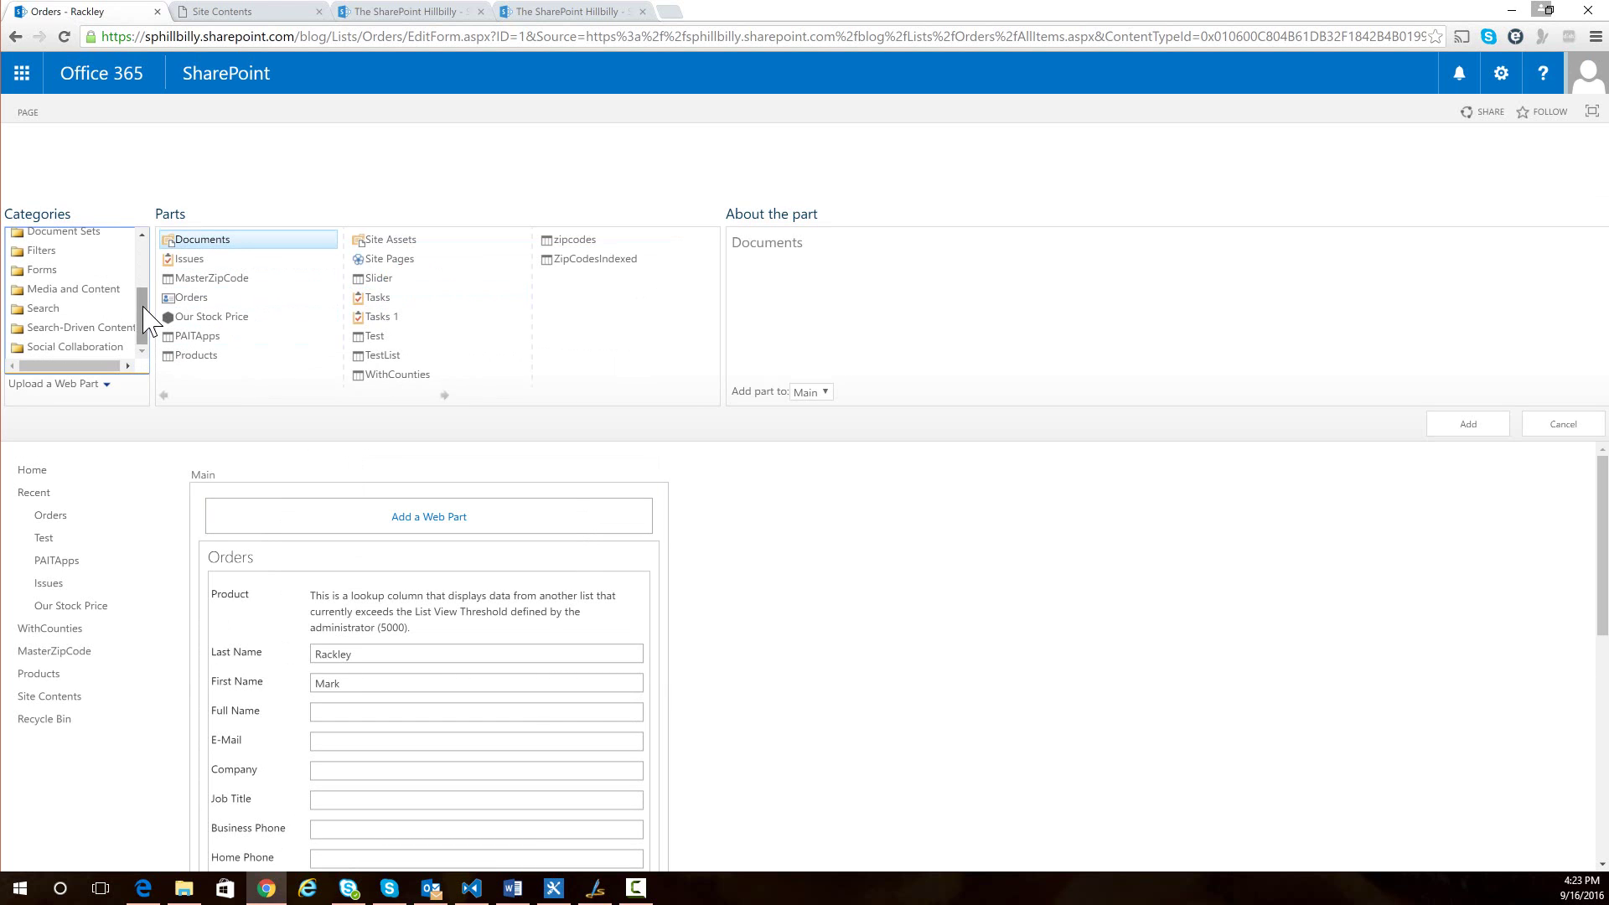
click(99, 294)
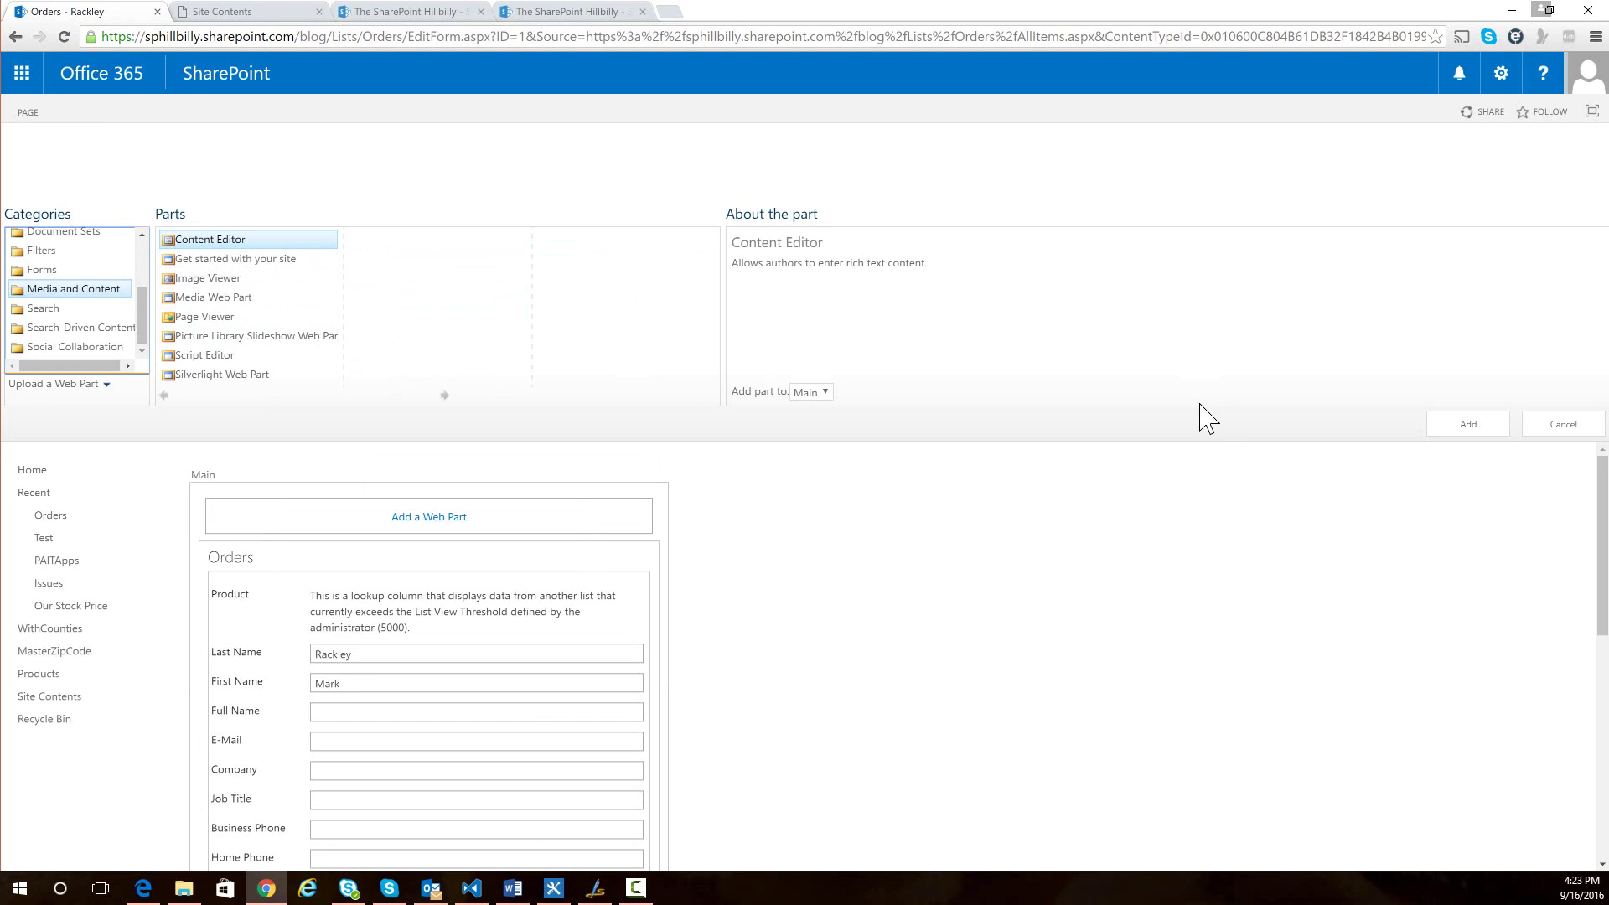
click(1469, 425)
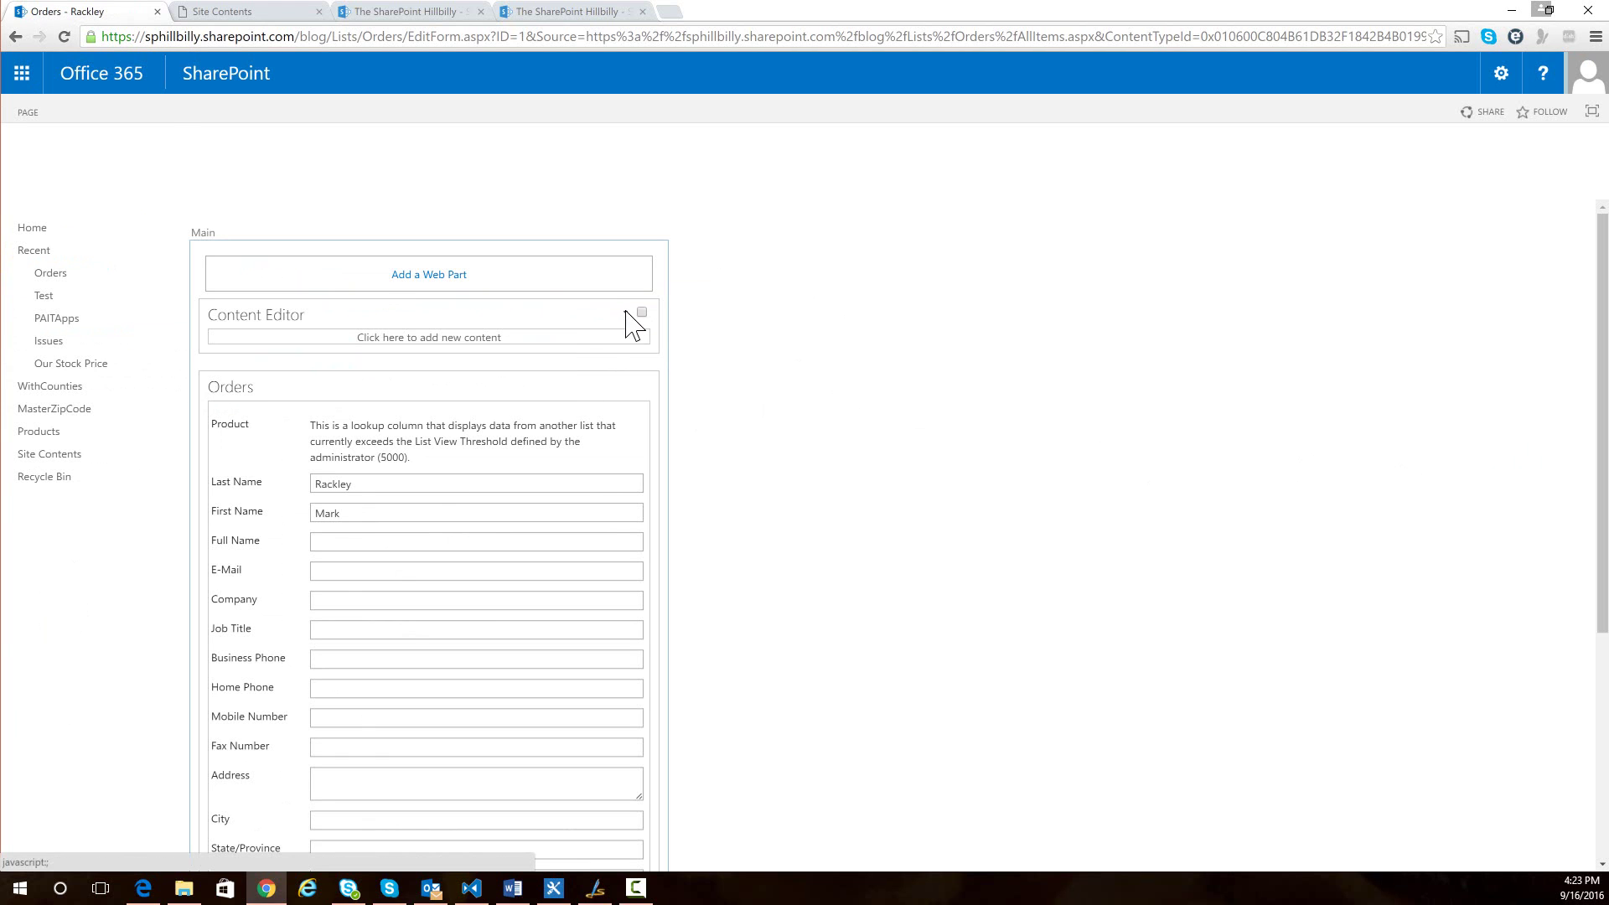
click(625, 312)
click(601, 422)
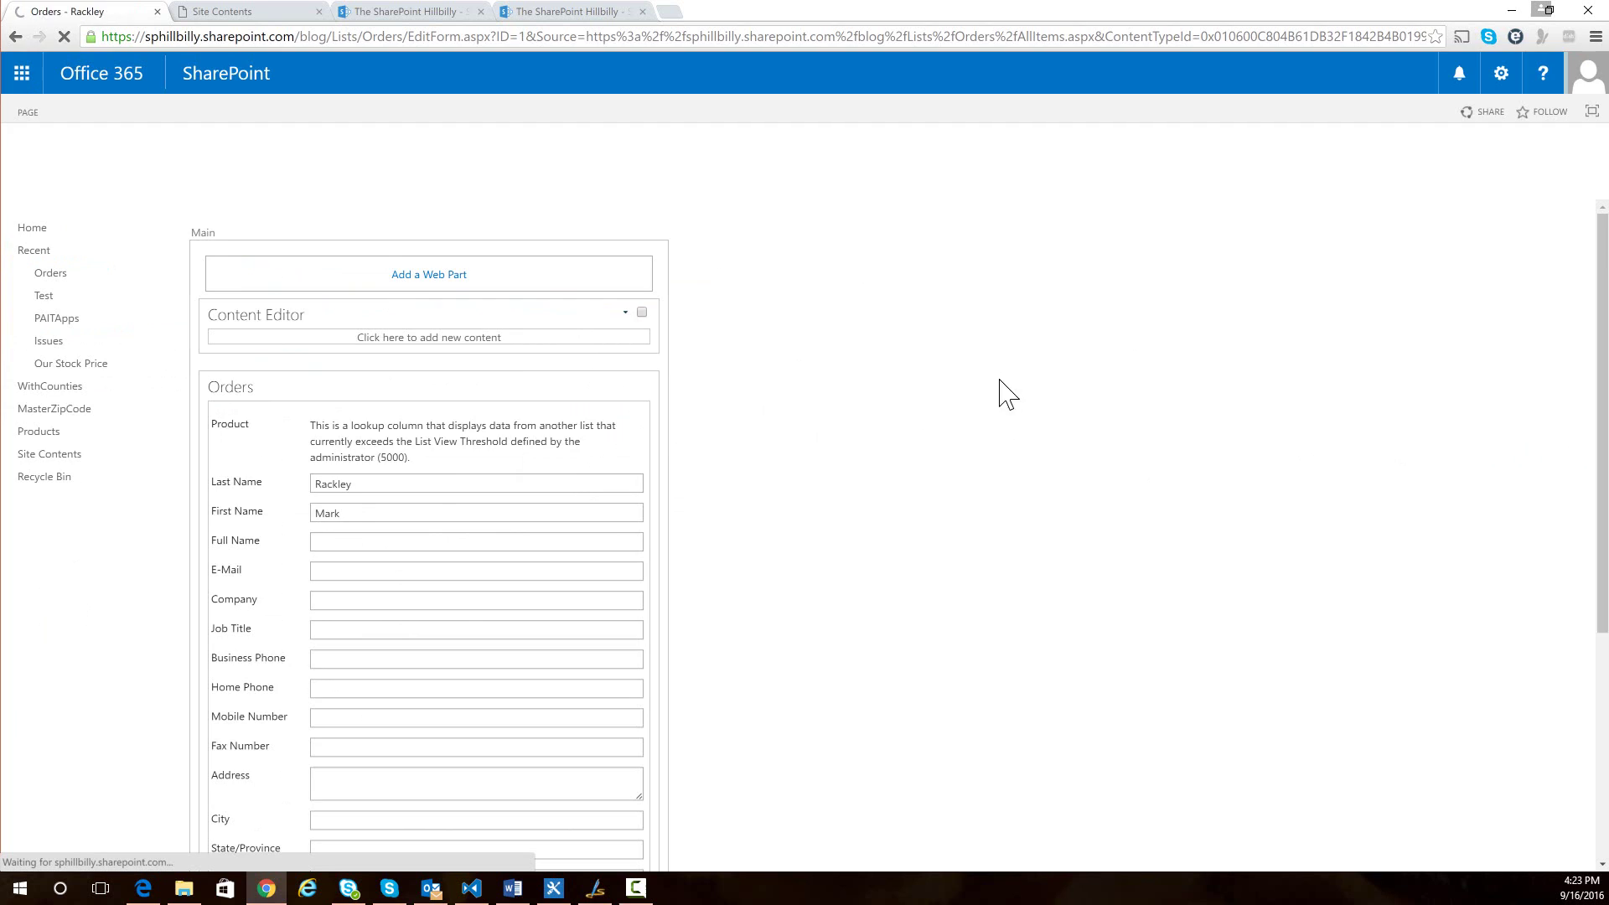
- Set the Content Link to ../../SiteAssets/OrderEdit.js, apply it and stop editing the page
click(1423, 319)
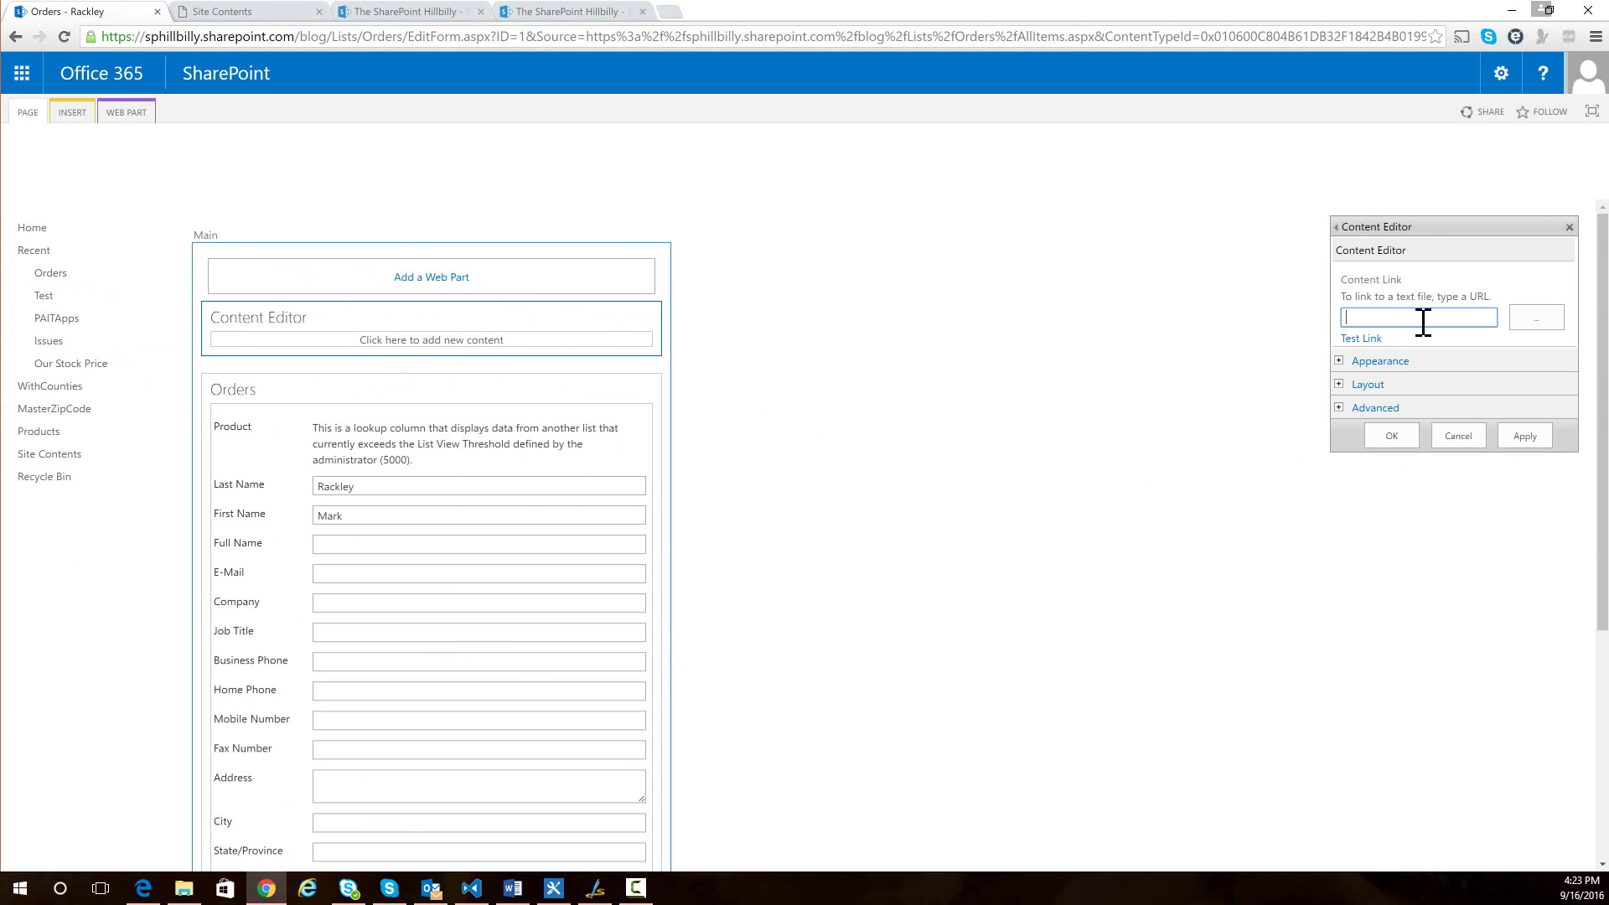
text(../../SiteAssets/OrderEdit.js)
click(1538, 437)
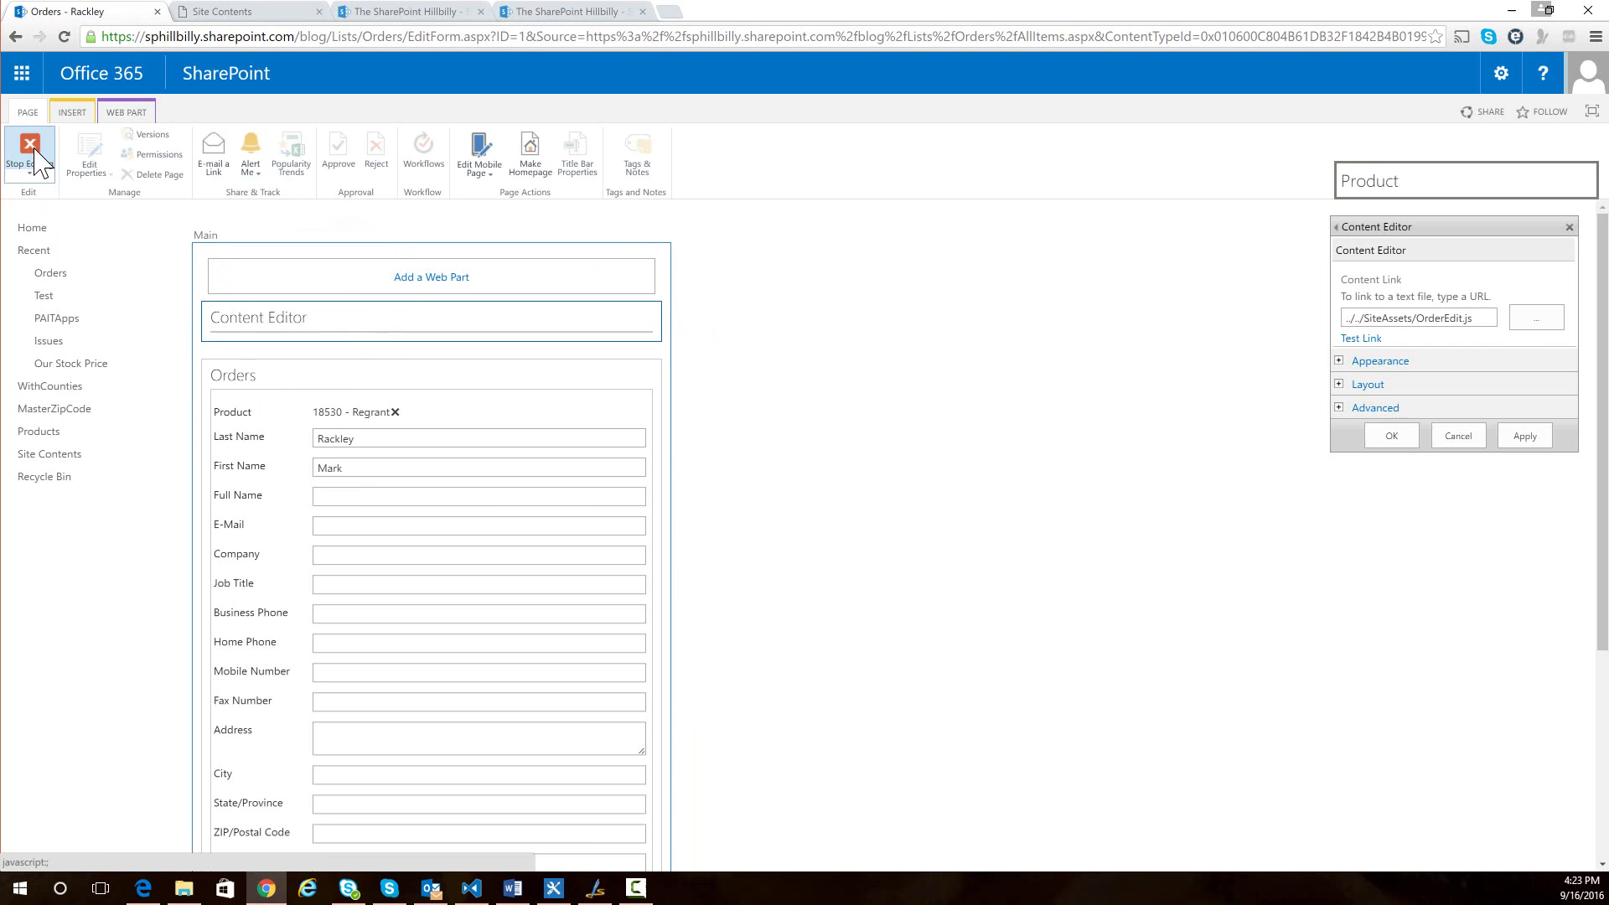
click(35, 153)
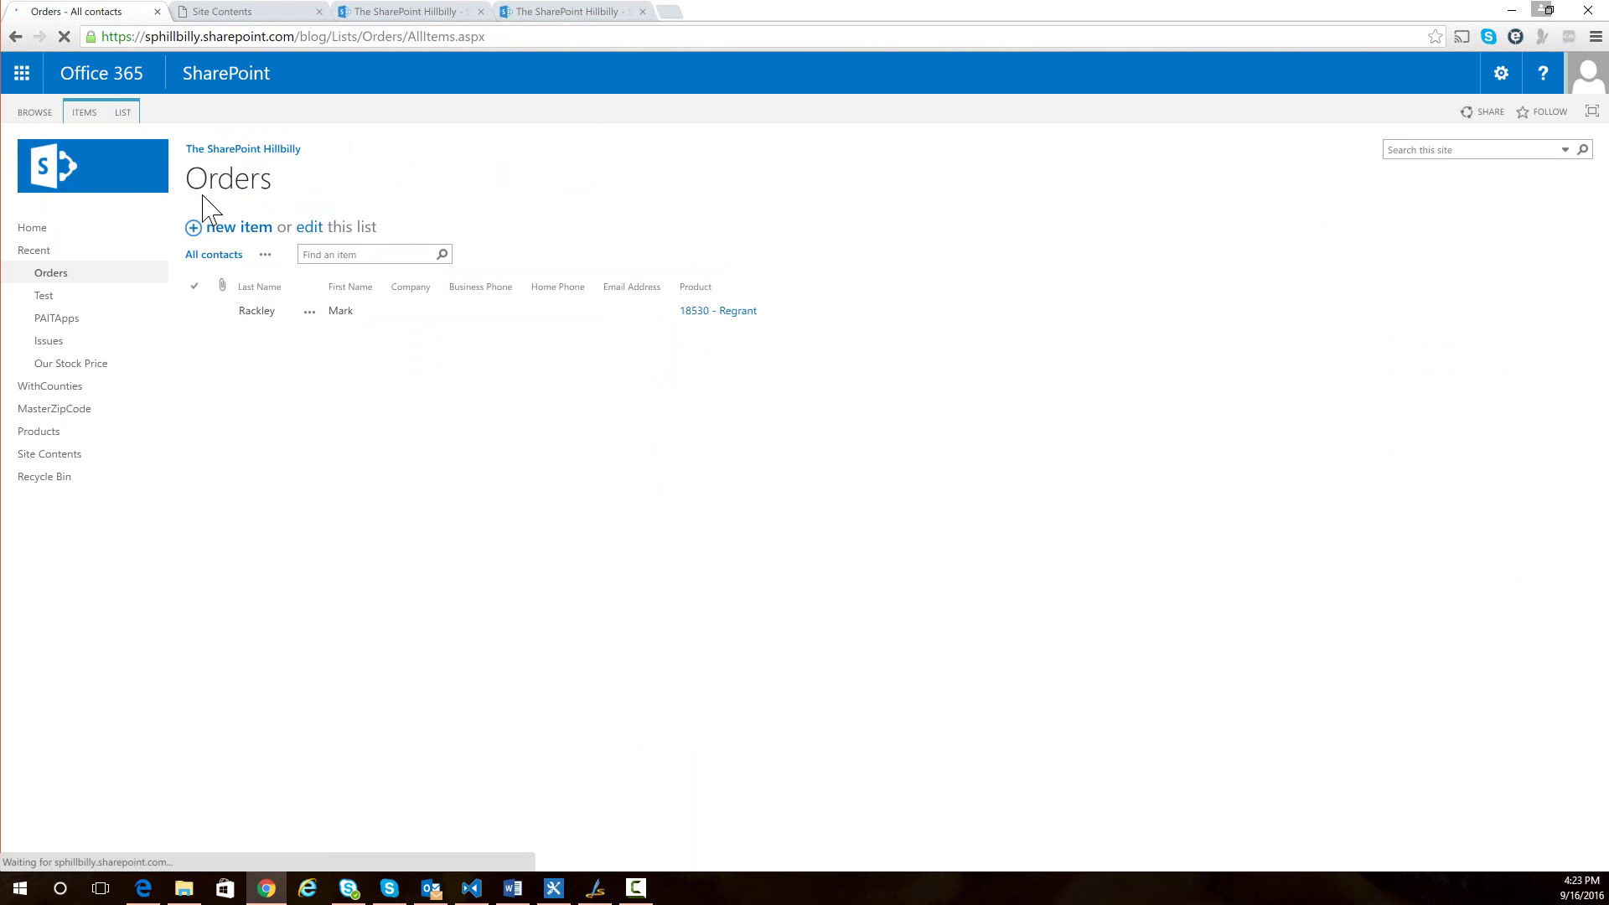
- Open the order's Edit Item form, now showing the 6,000-product picker, 10 per page
click(309, 312)
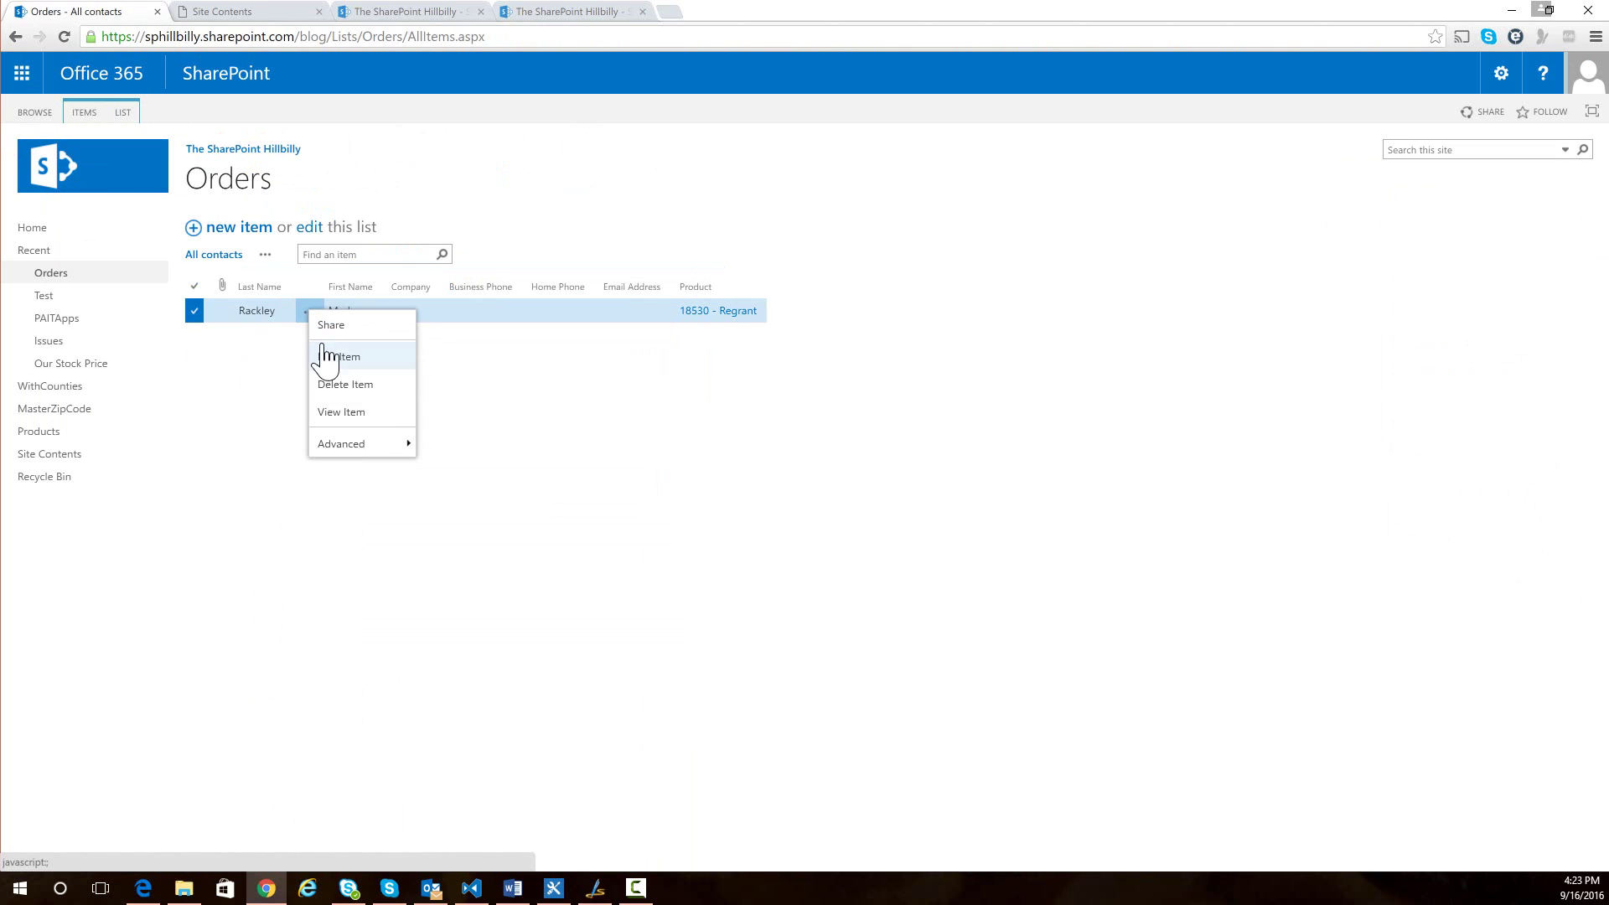
click(331, 353)
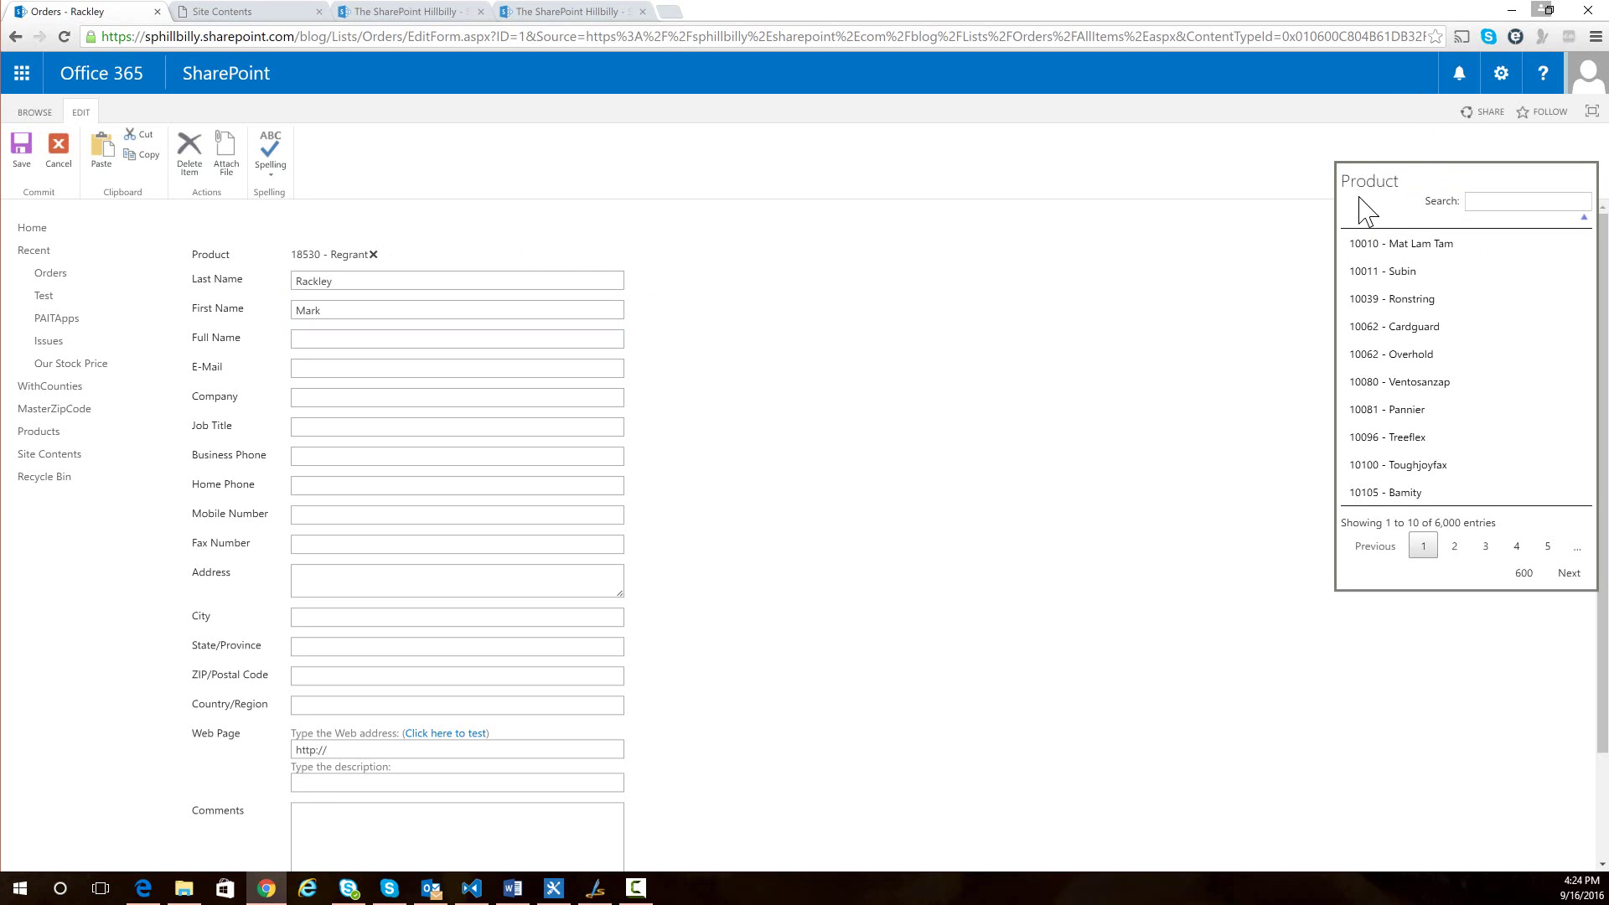
- Drag the Product picker panel toward the form's centre and focus its Search box
drag(1383, 184, 826, 187)
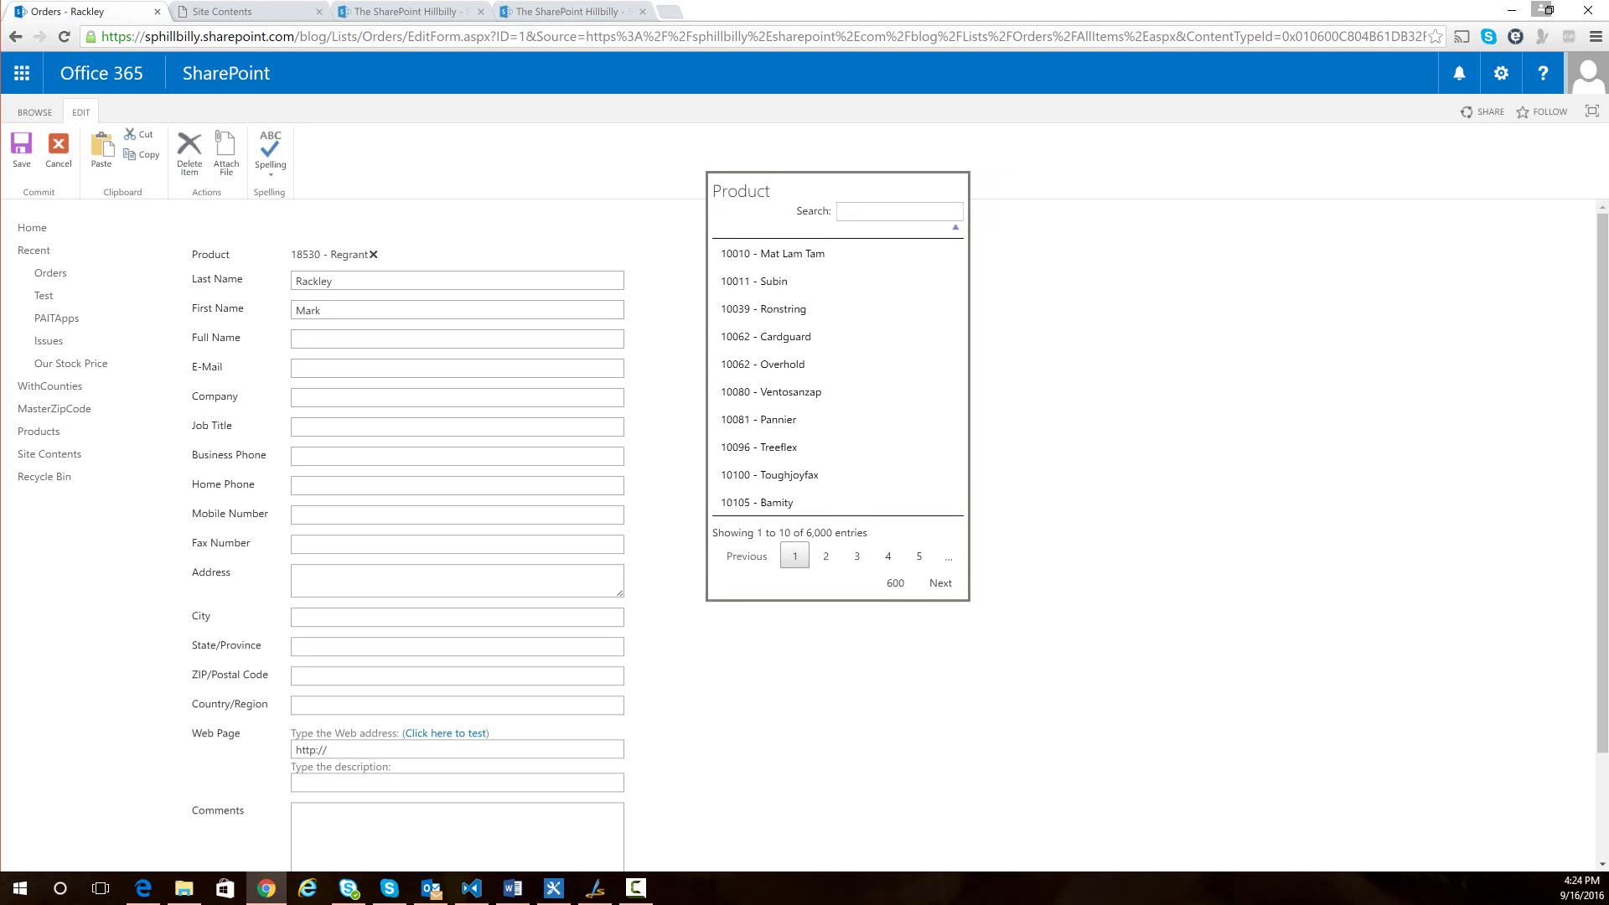
click(876, 215)
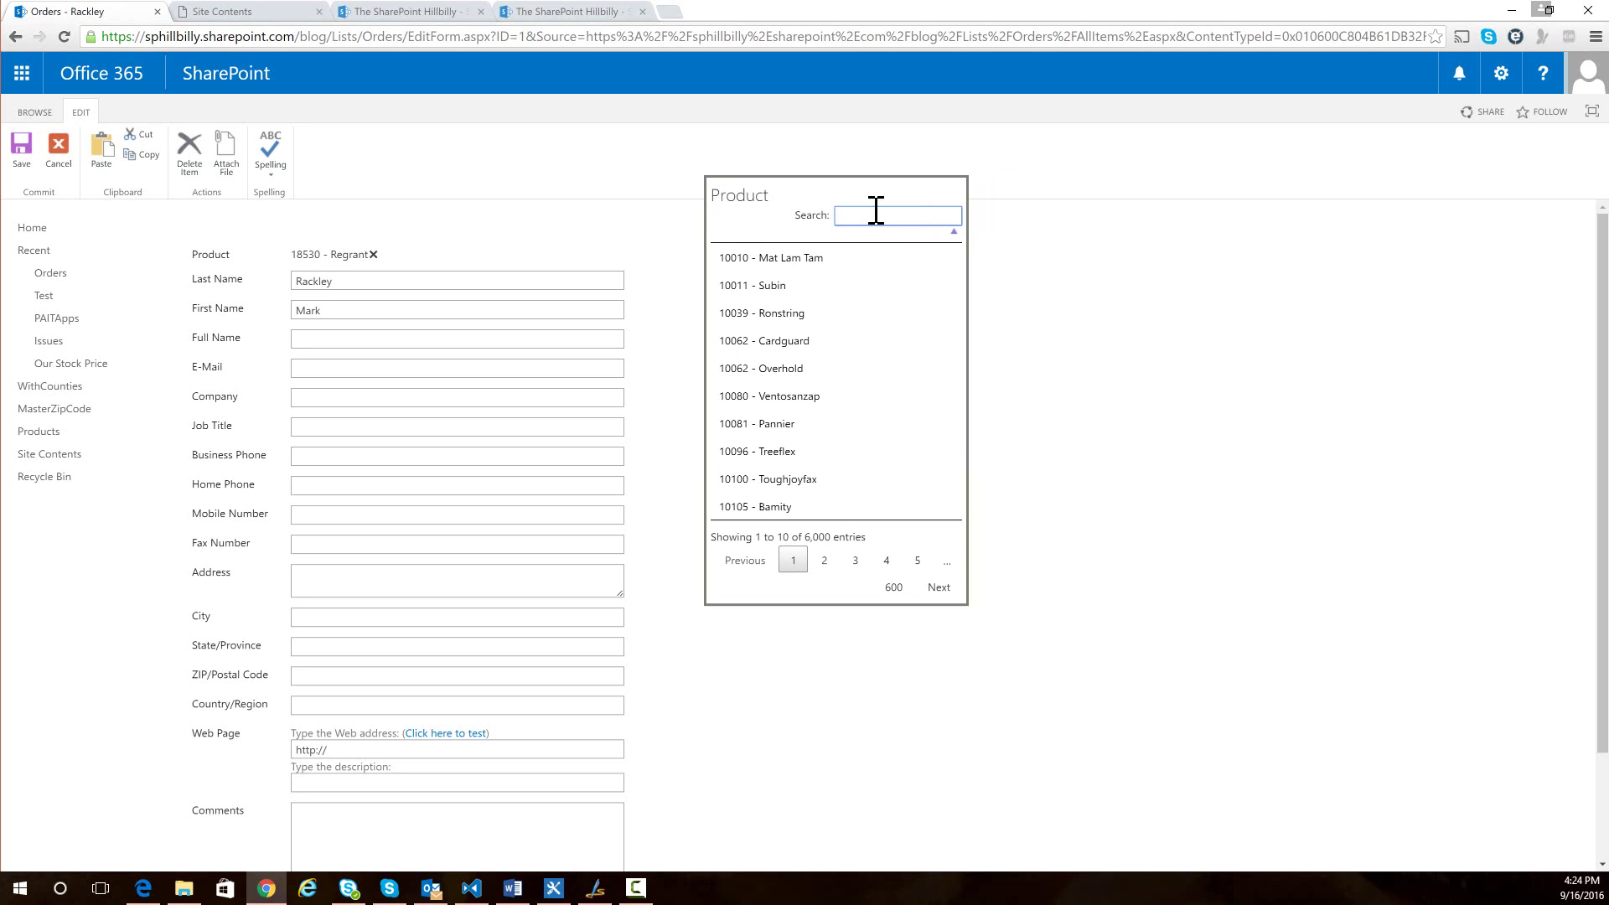
- Search the Product picker for 1853, try 'regr', then search 1853 again to get two matches
text(18)
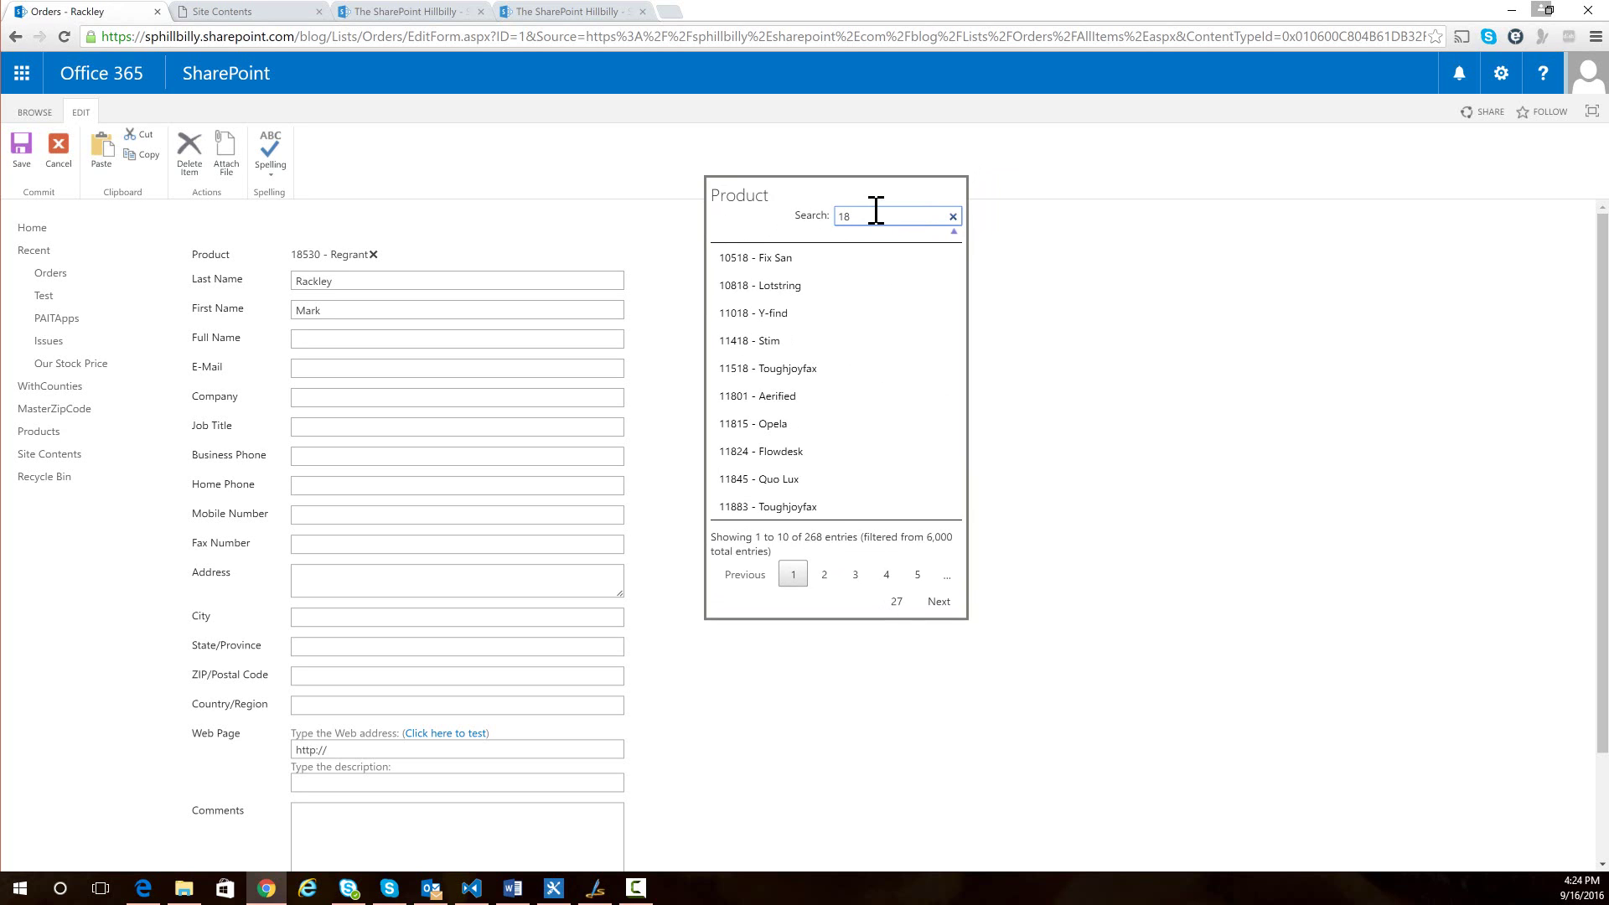
text(53)
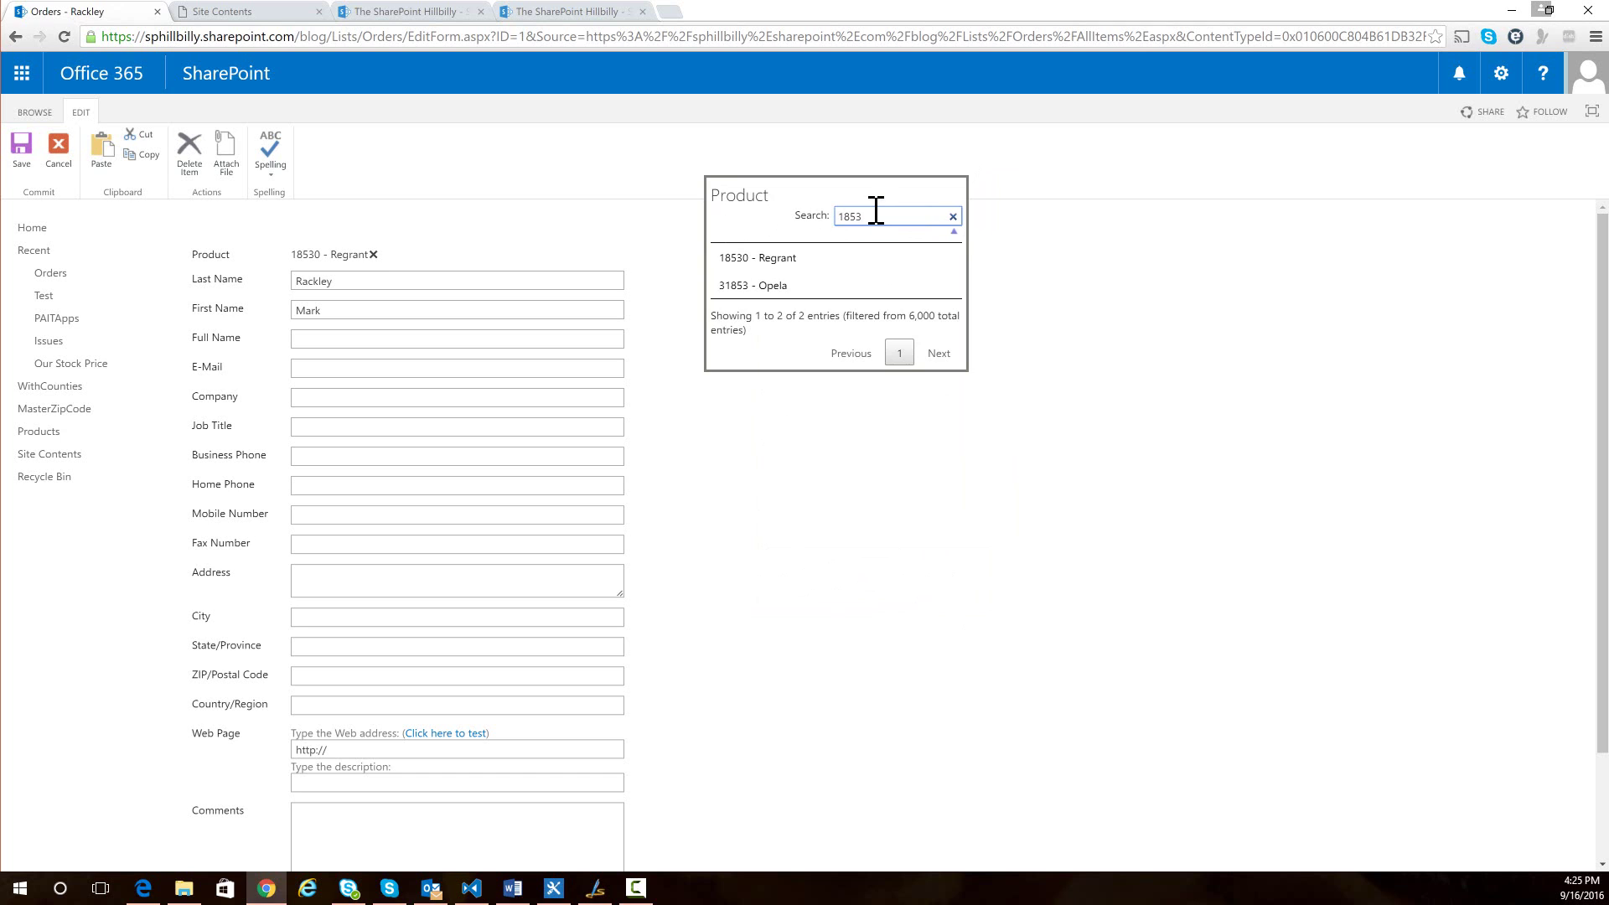
key(BackSpace)
key(BackSpace)
key(BackSpace)
key(BackSpace)
text(regr)
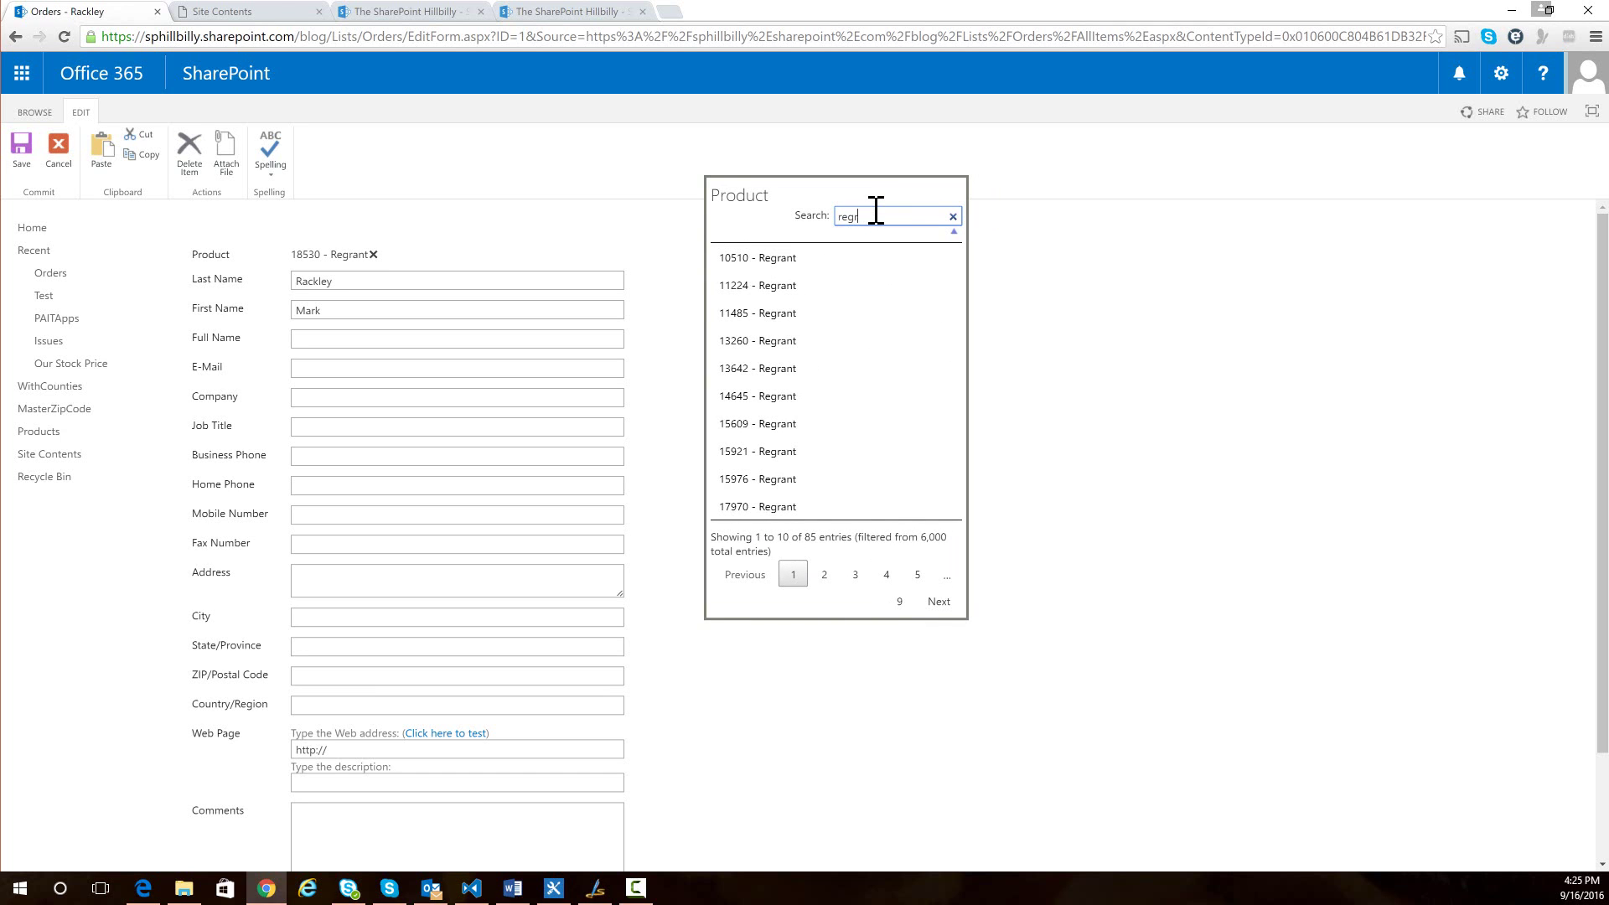
key(BackSpace)
key(BackSpace)
key(BackSpace)
key(BackSpace)
text(1853)
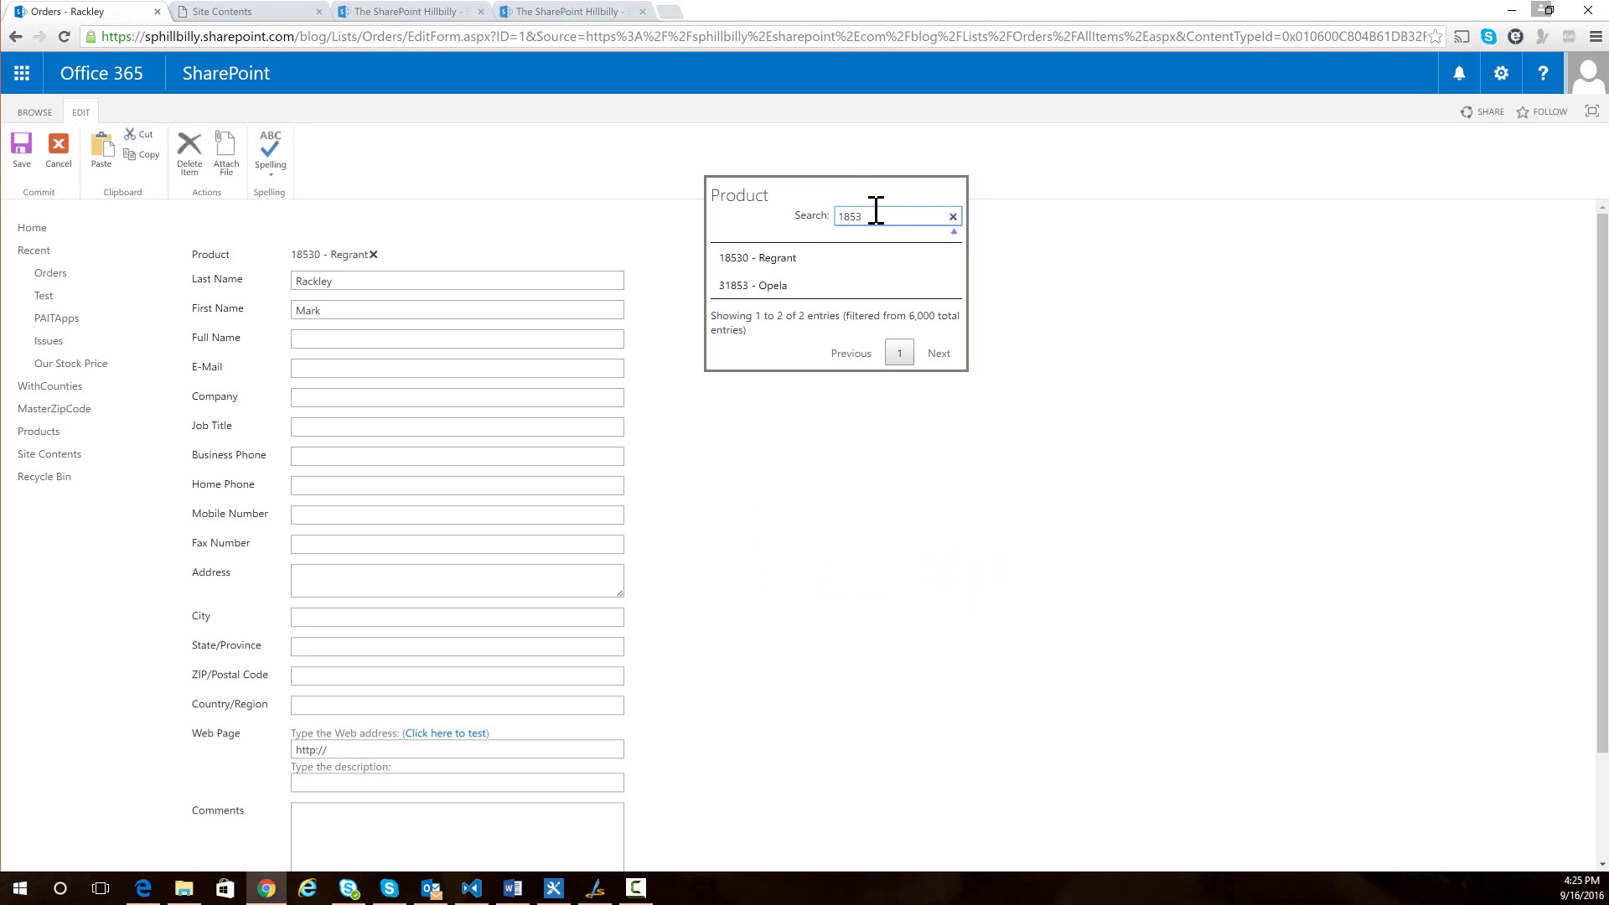
- Choose 18530 - Regrant as the Product, then replace it with 10039 - Ronstring, confirming each with OK
click(788, 259)
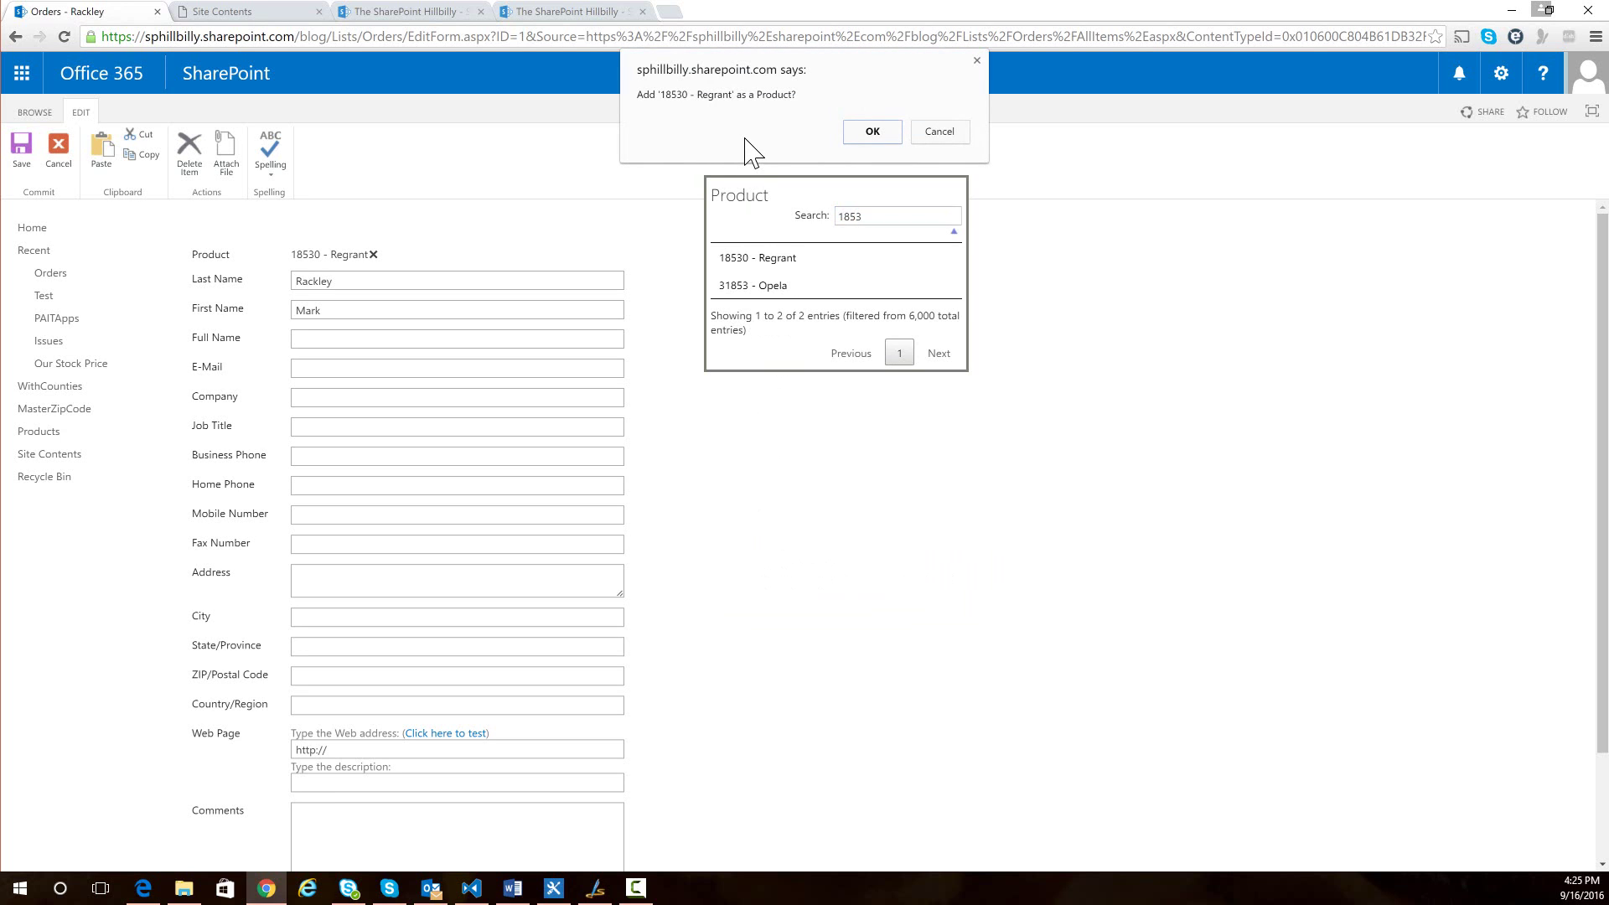
click(872, 133)
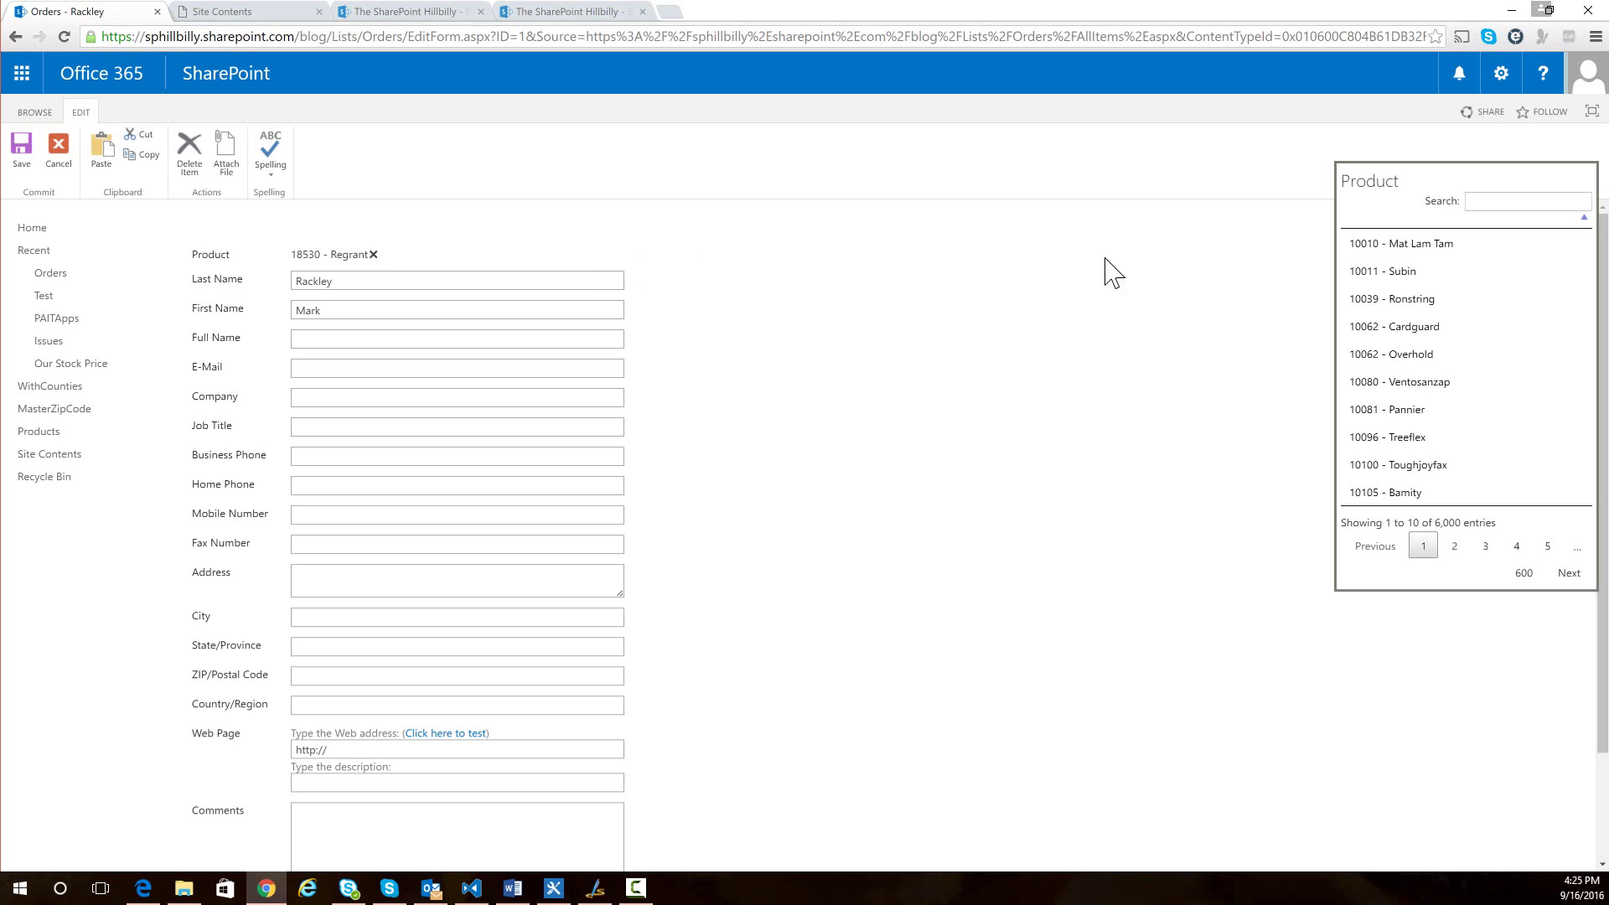
click(1379, 299)
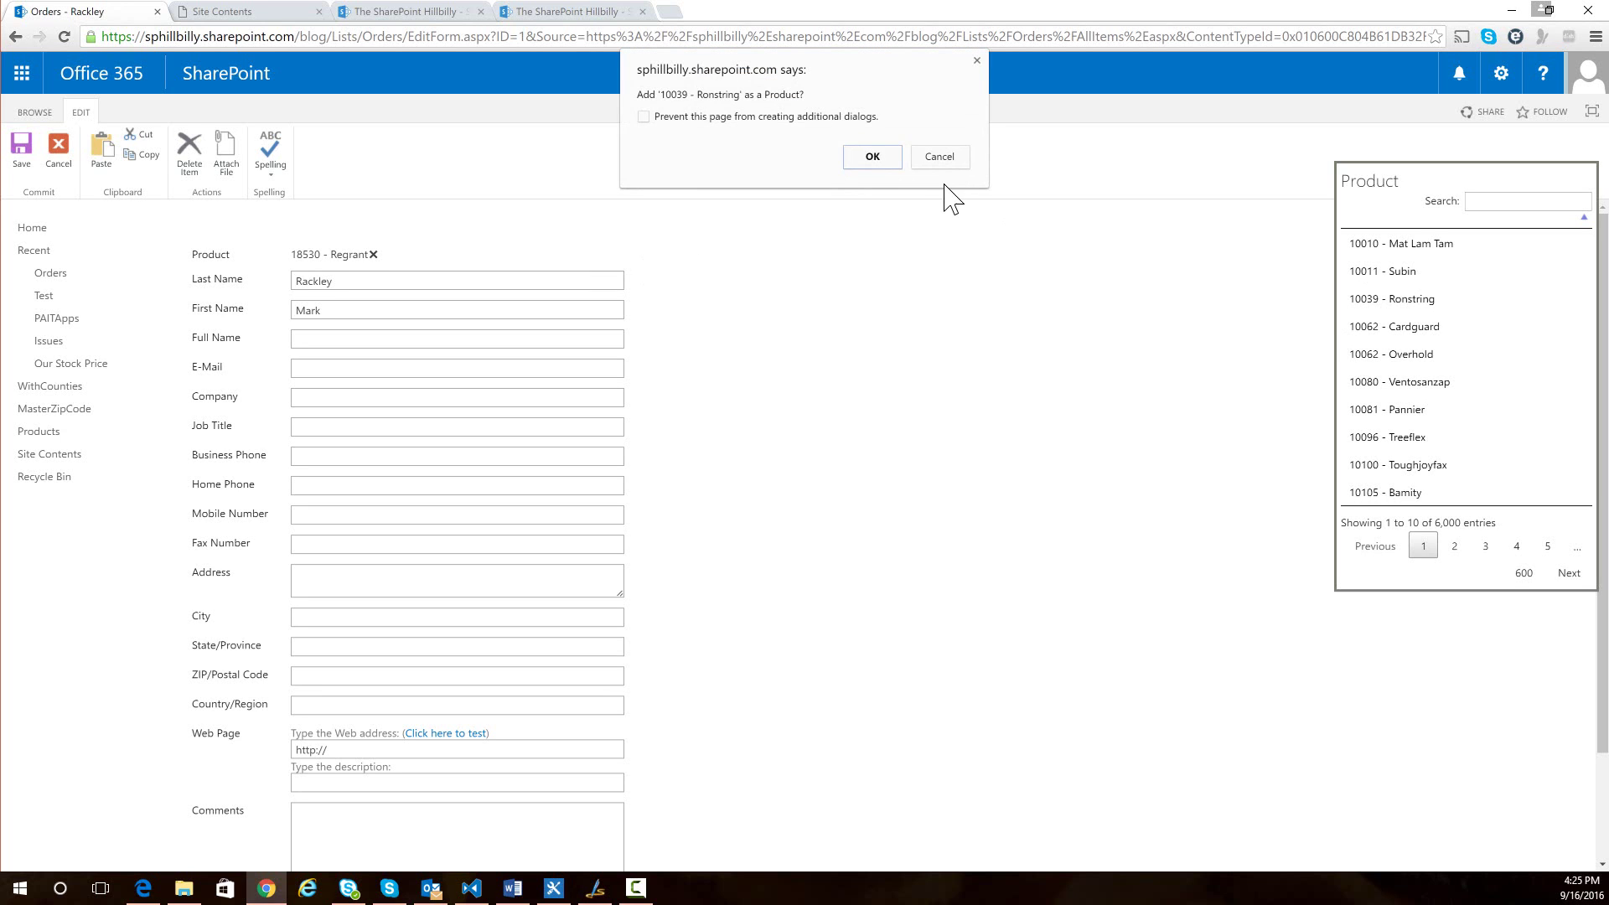
click(871, 157)
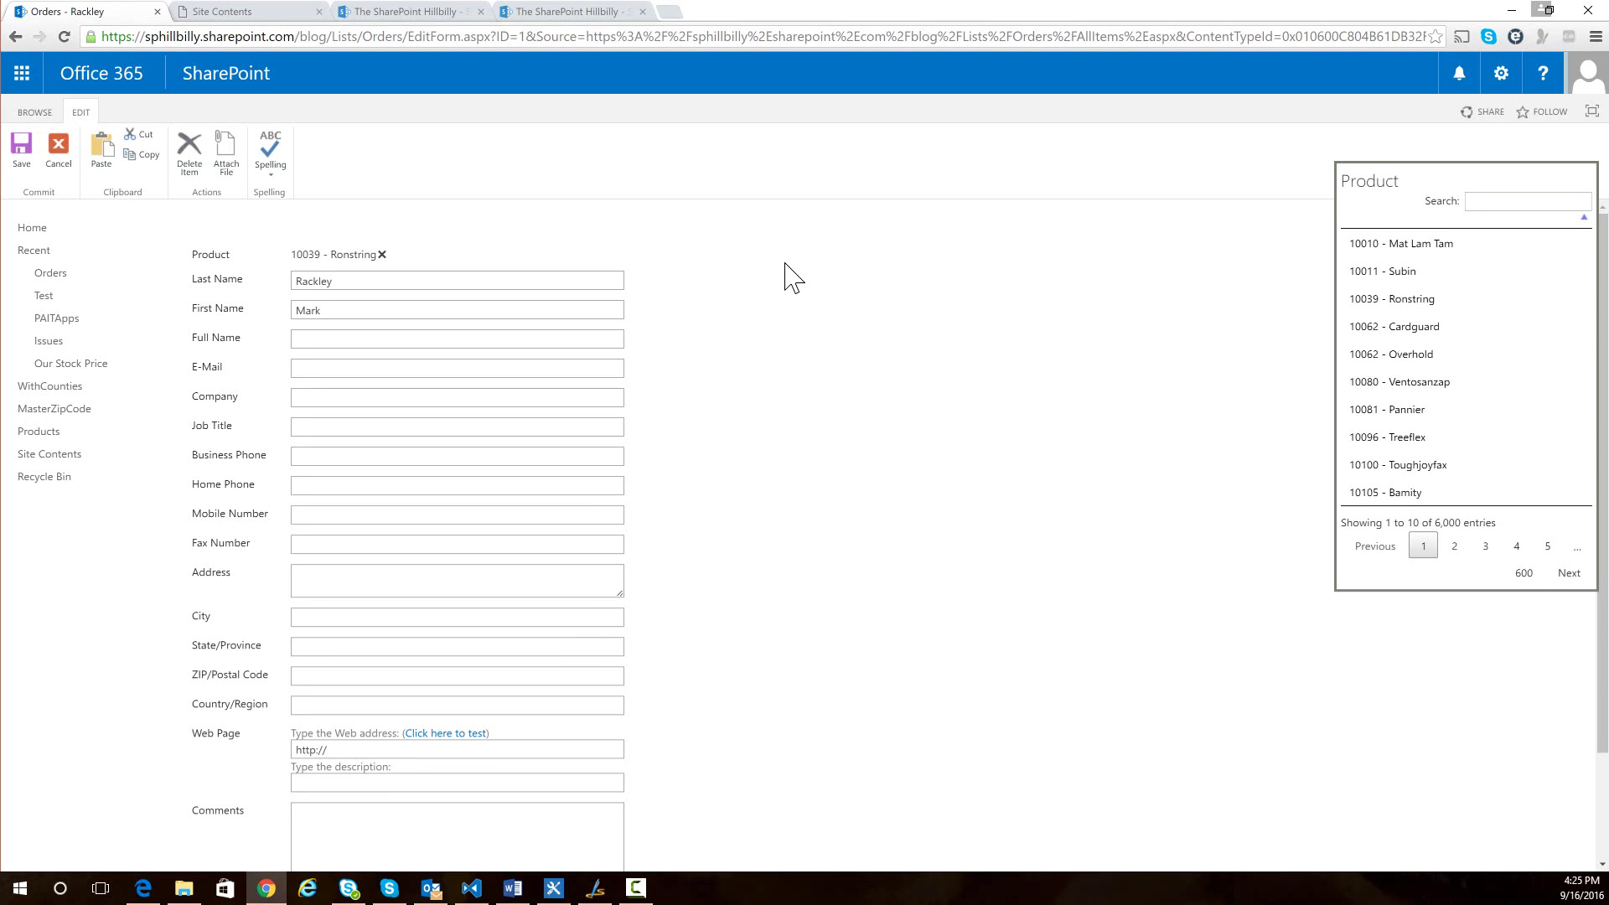
- Enter the customer's full name in the Full Name field and dismiss the autofill suggestions
click(332, 336)
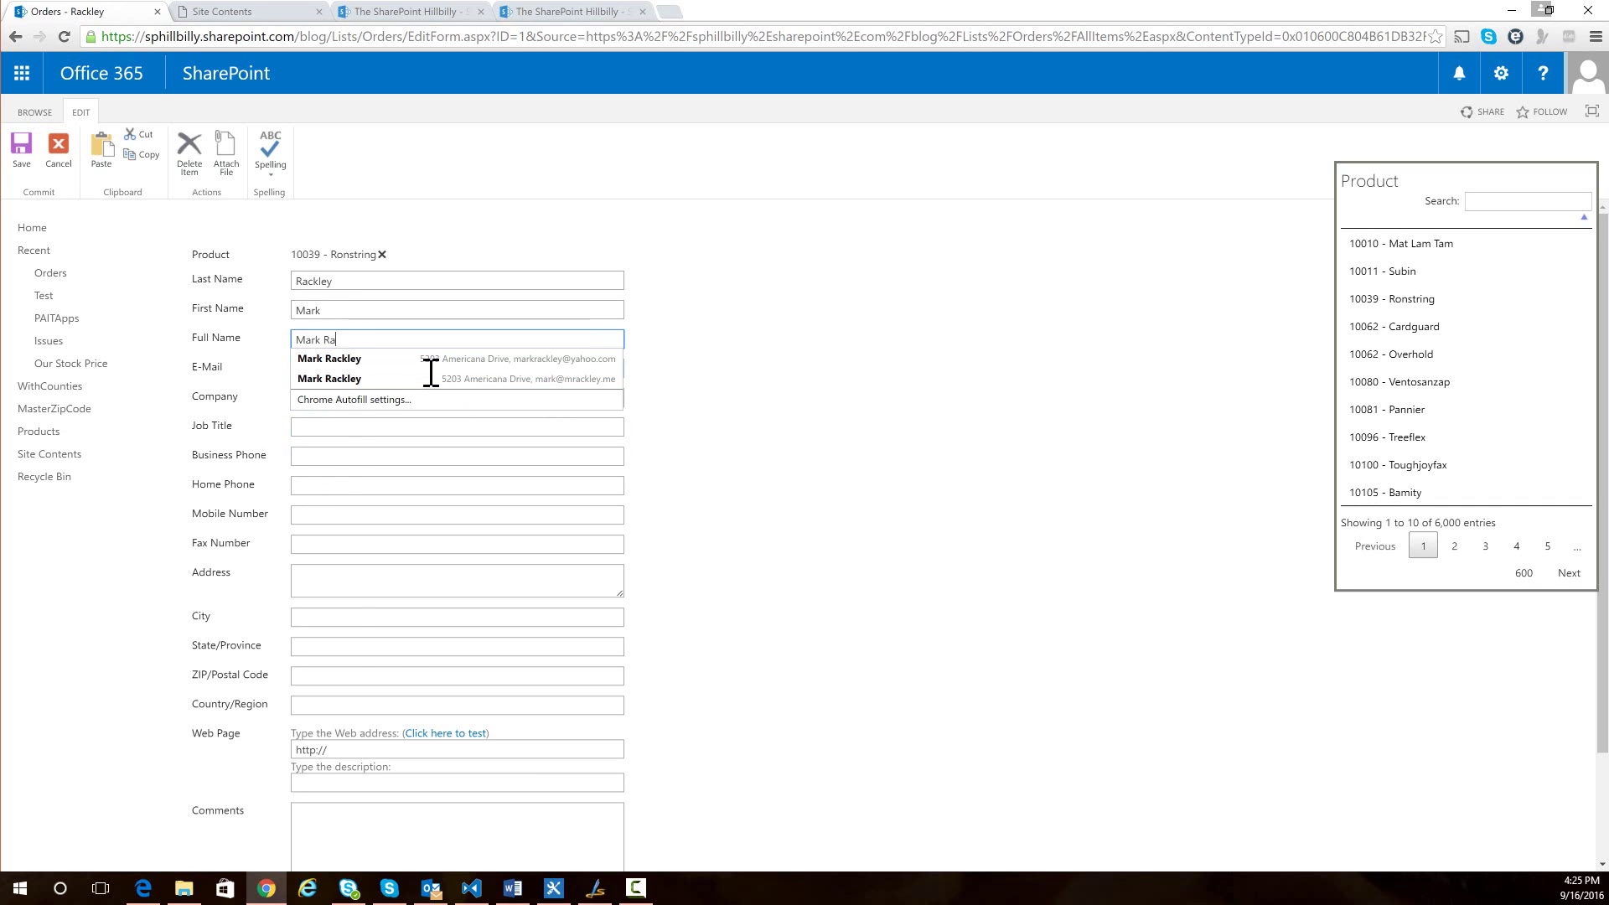
click(627, 306)
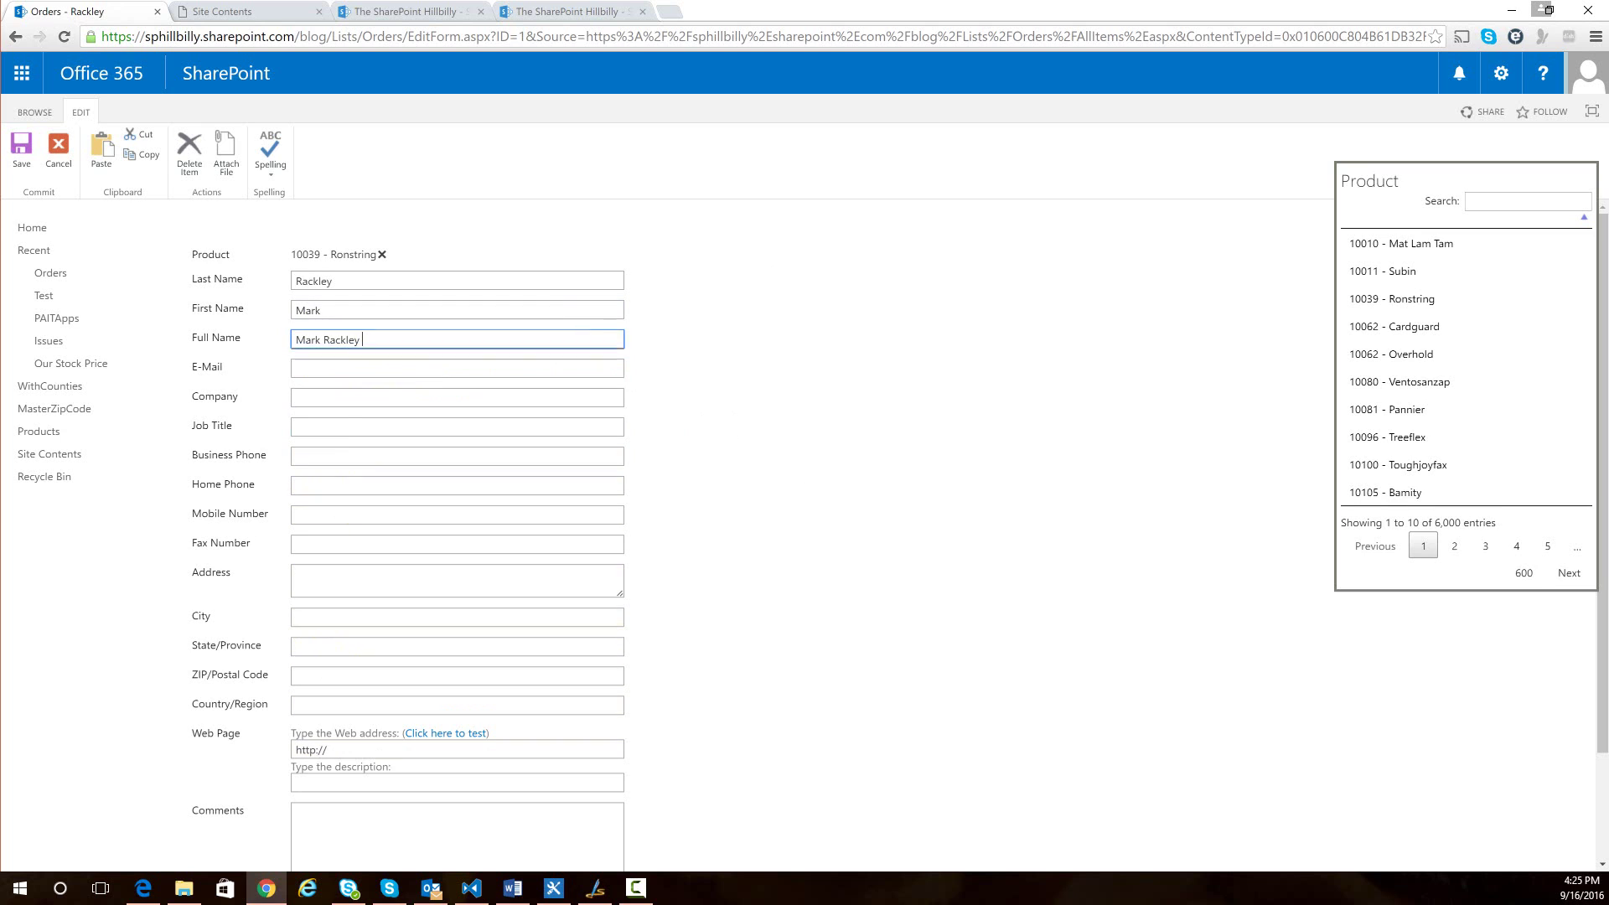
- Re-add 10039 - Ronstring as the Product, then remove it so the field is empty
click(1398, 300)
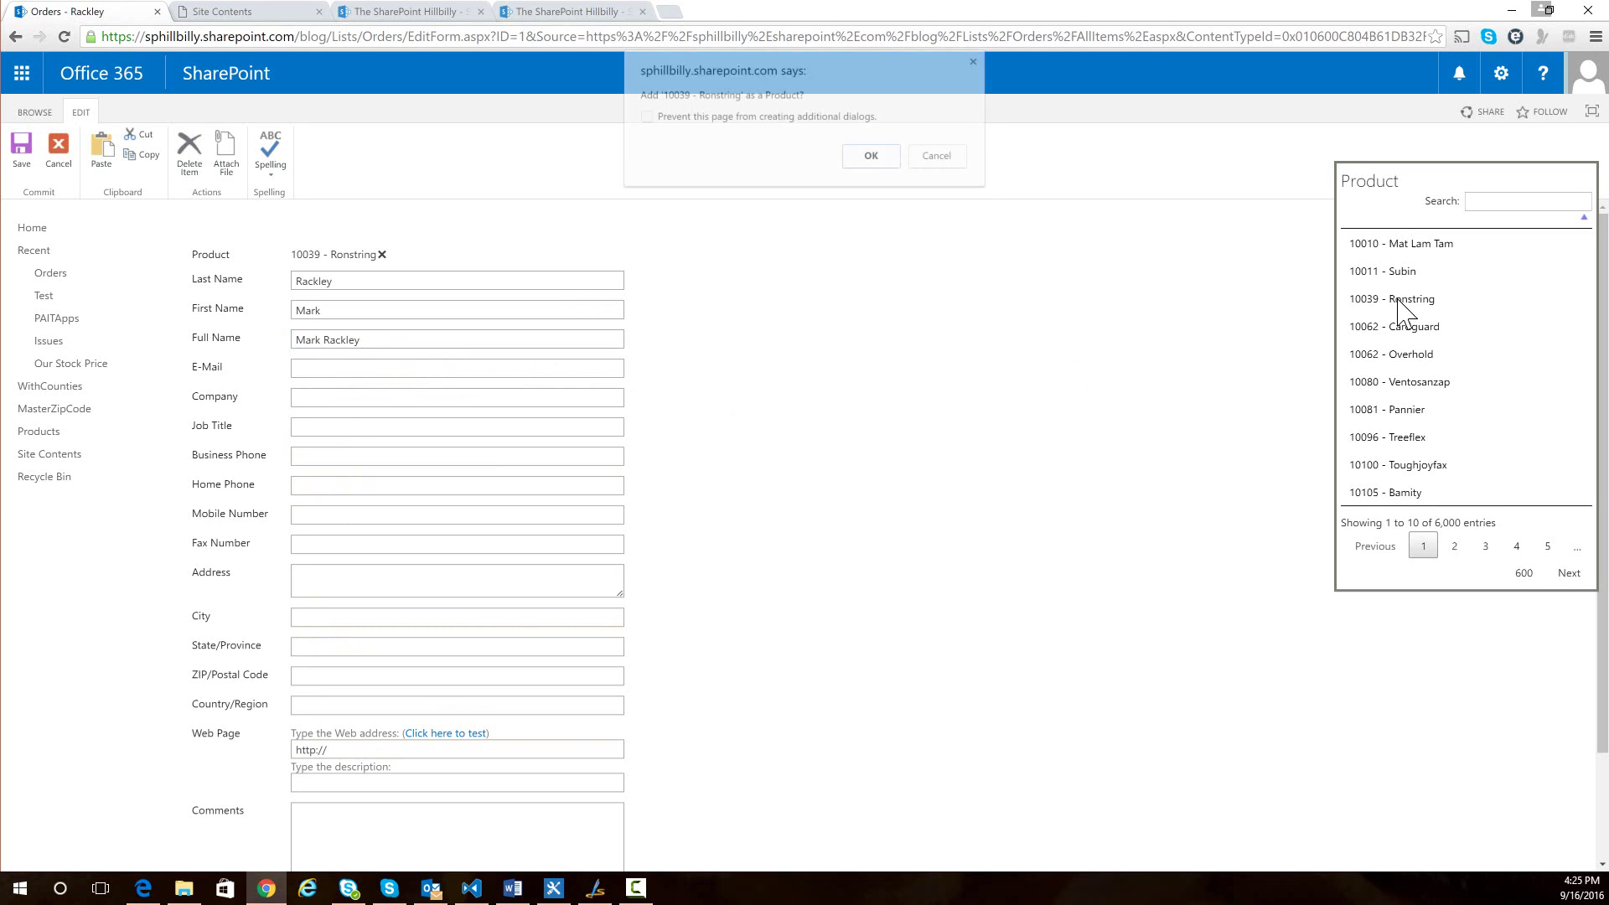
click(872, 159)
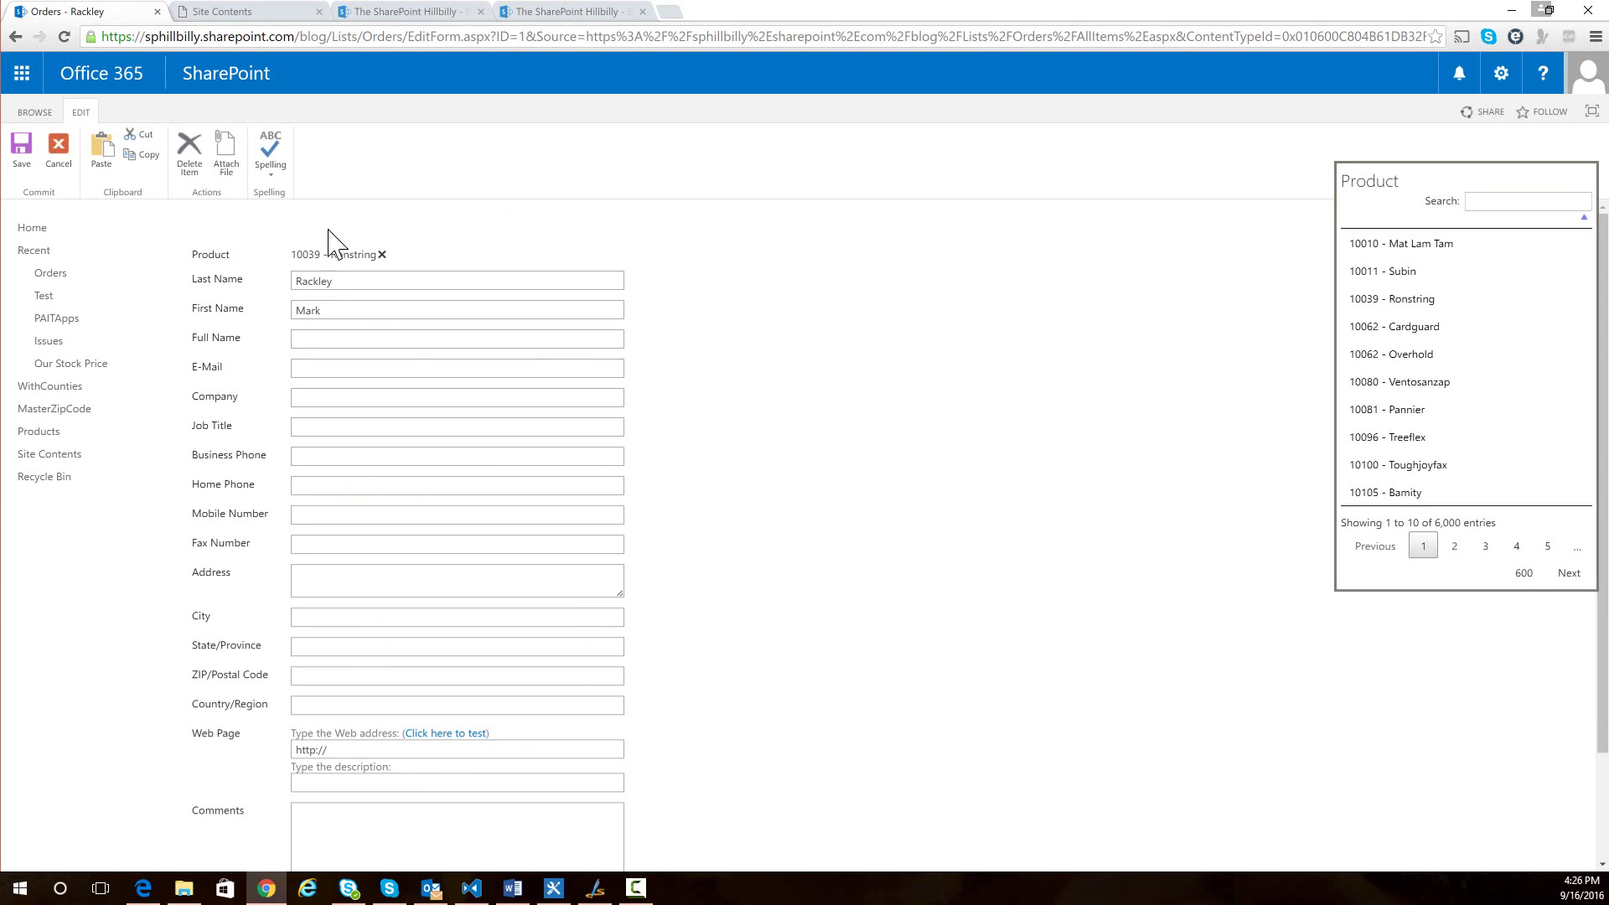
click(381, 255)
- In Orders List Settings, set the Product lookup column to allow multiple values, then return to Orders
click(64, 275)
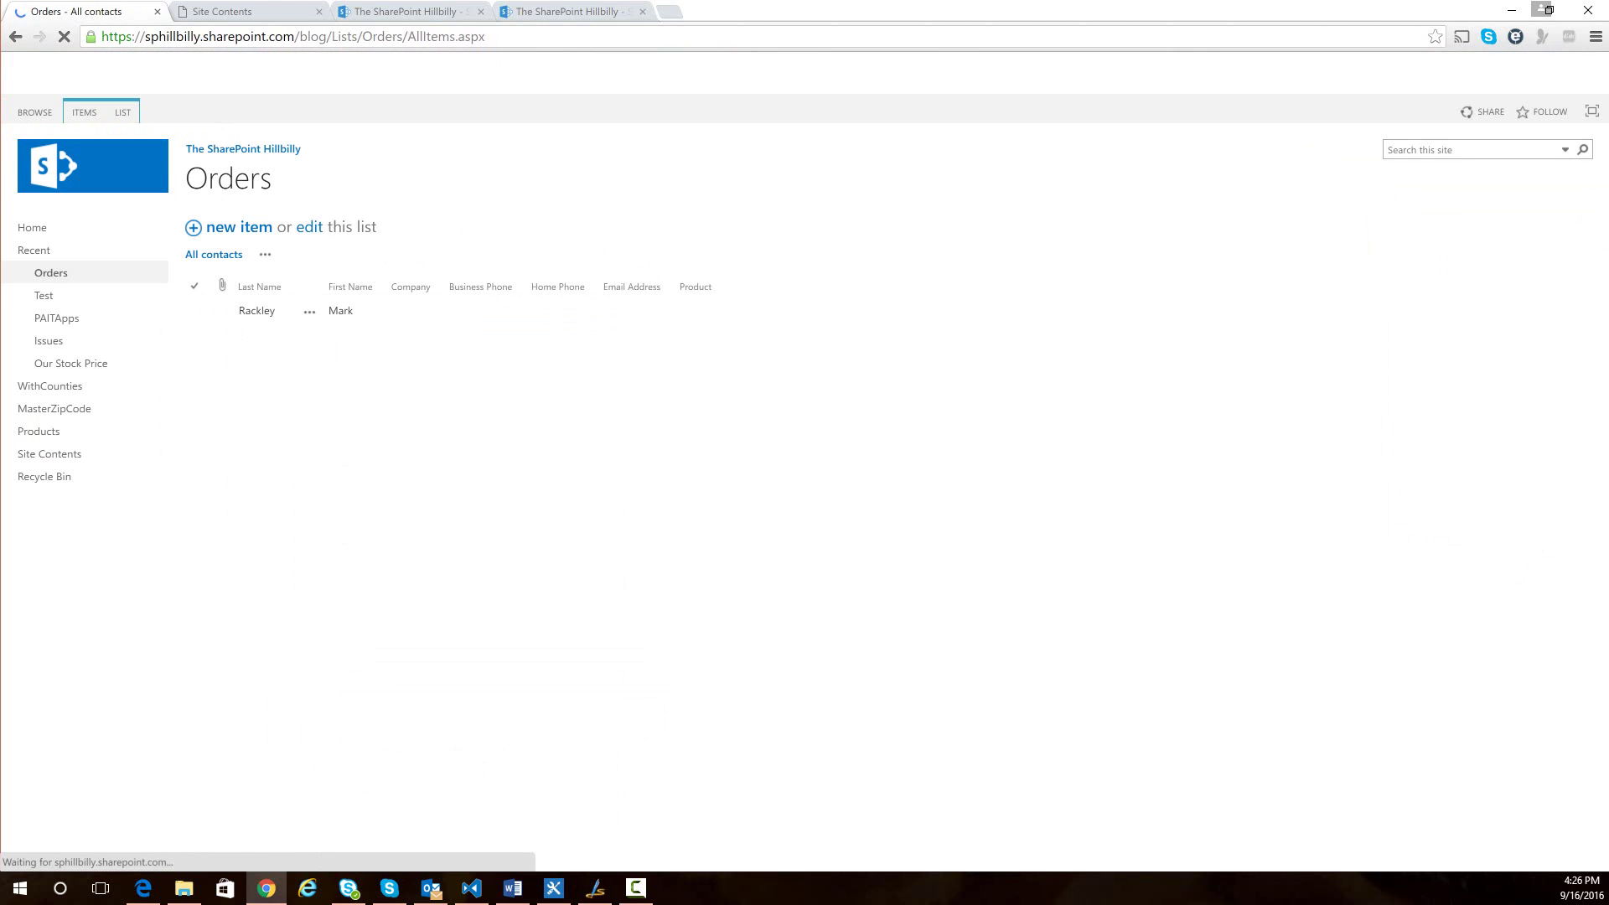
click(122, 112)
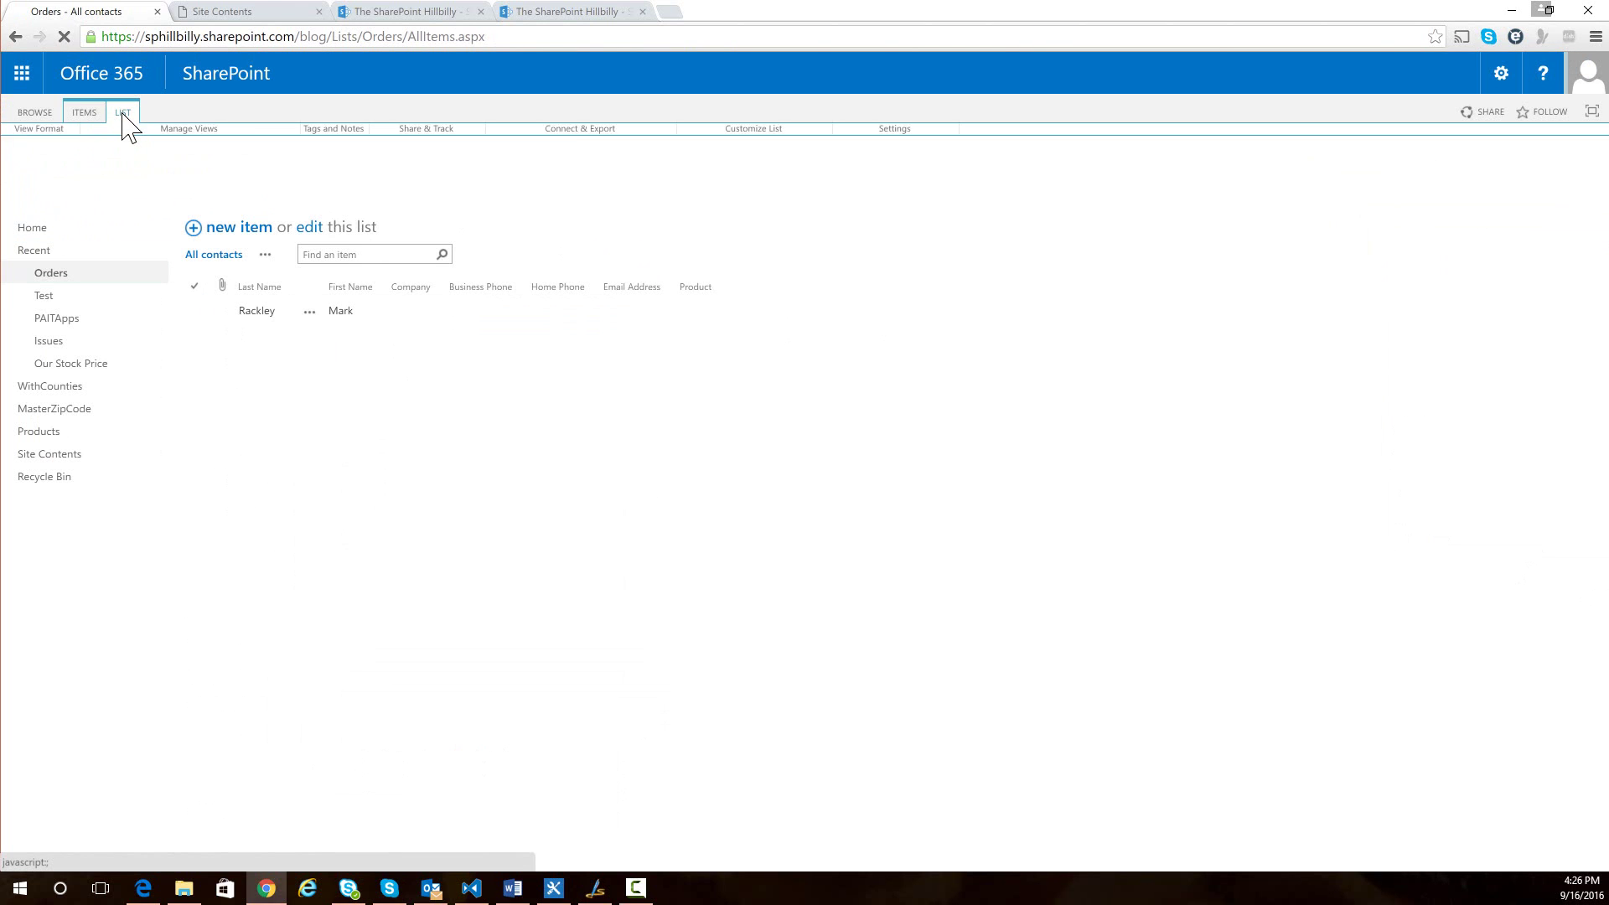
click(852, 164)
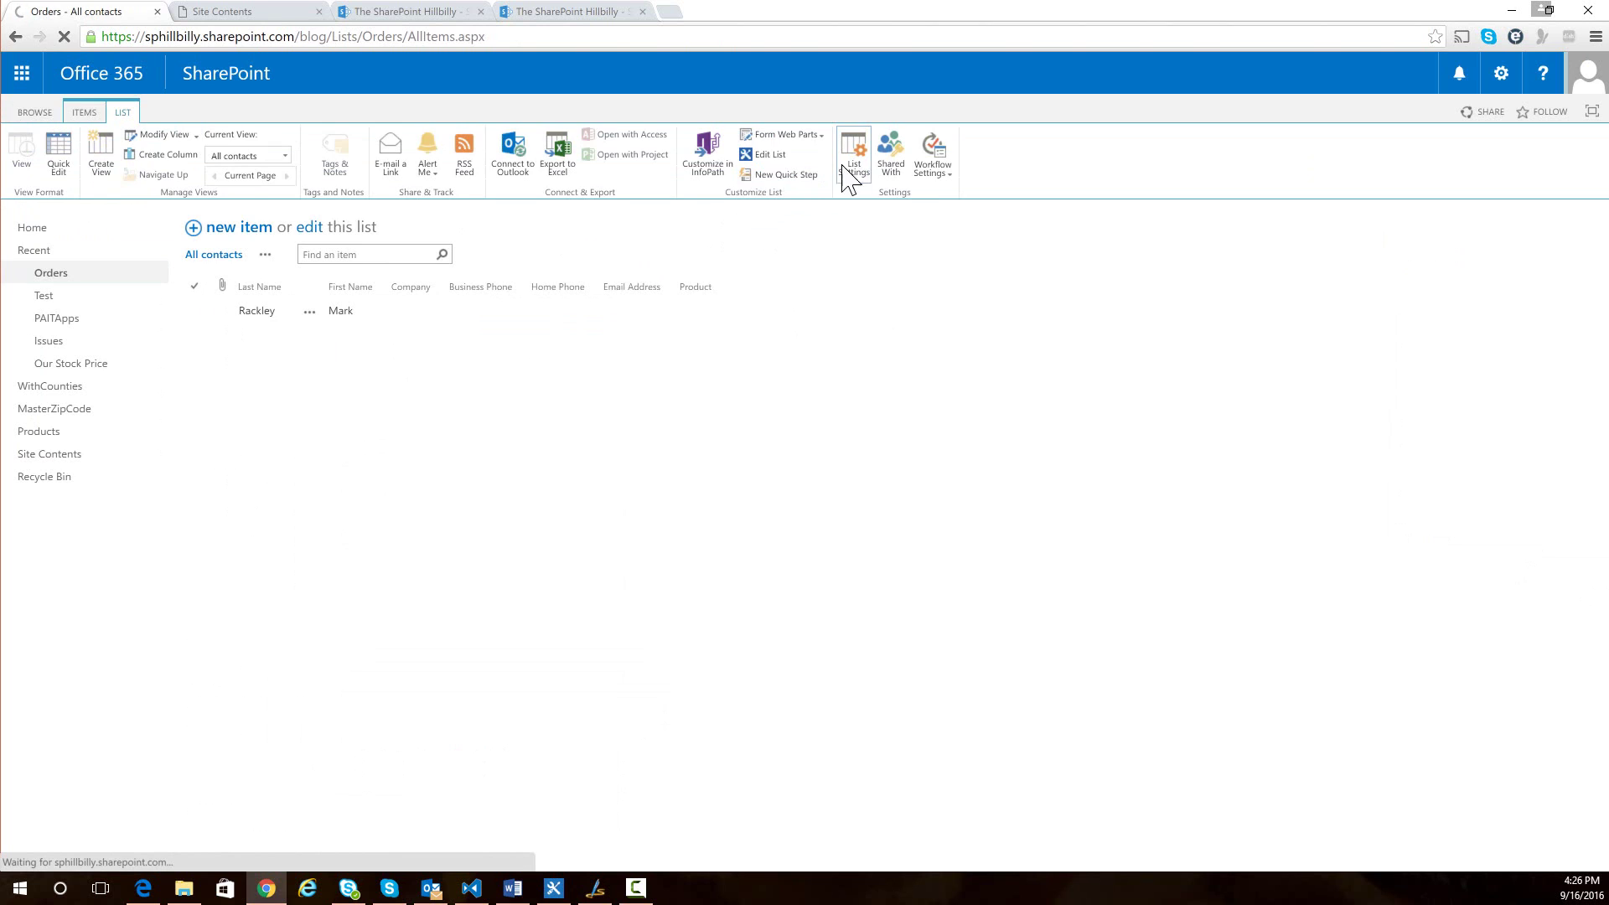
scroll(251, 513, down, 2)
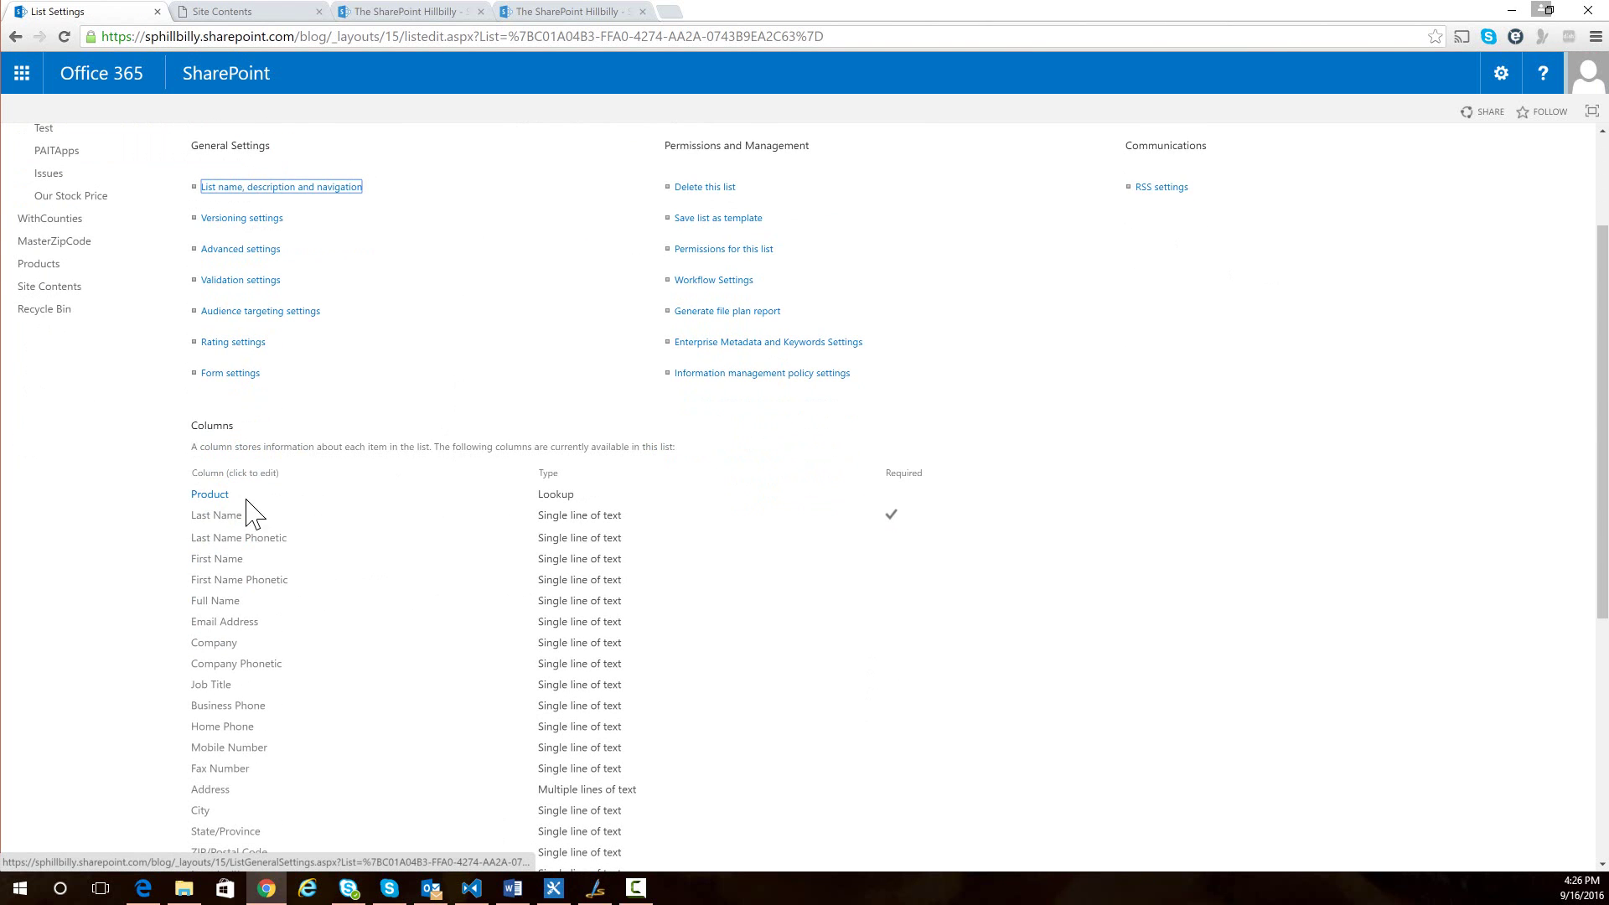
click(210, 494)
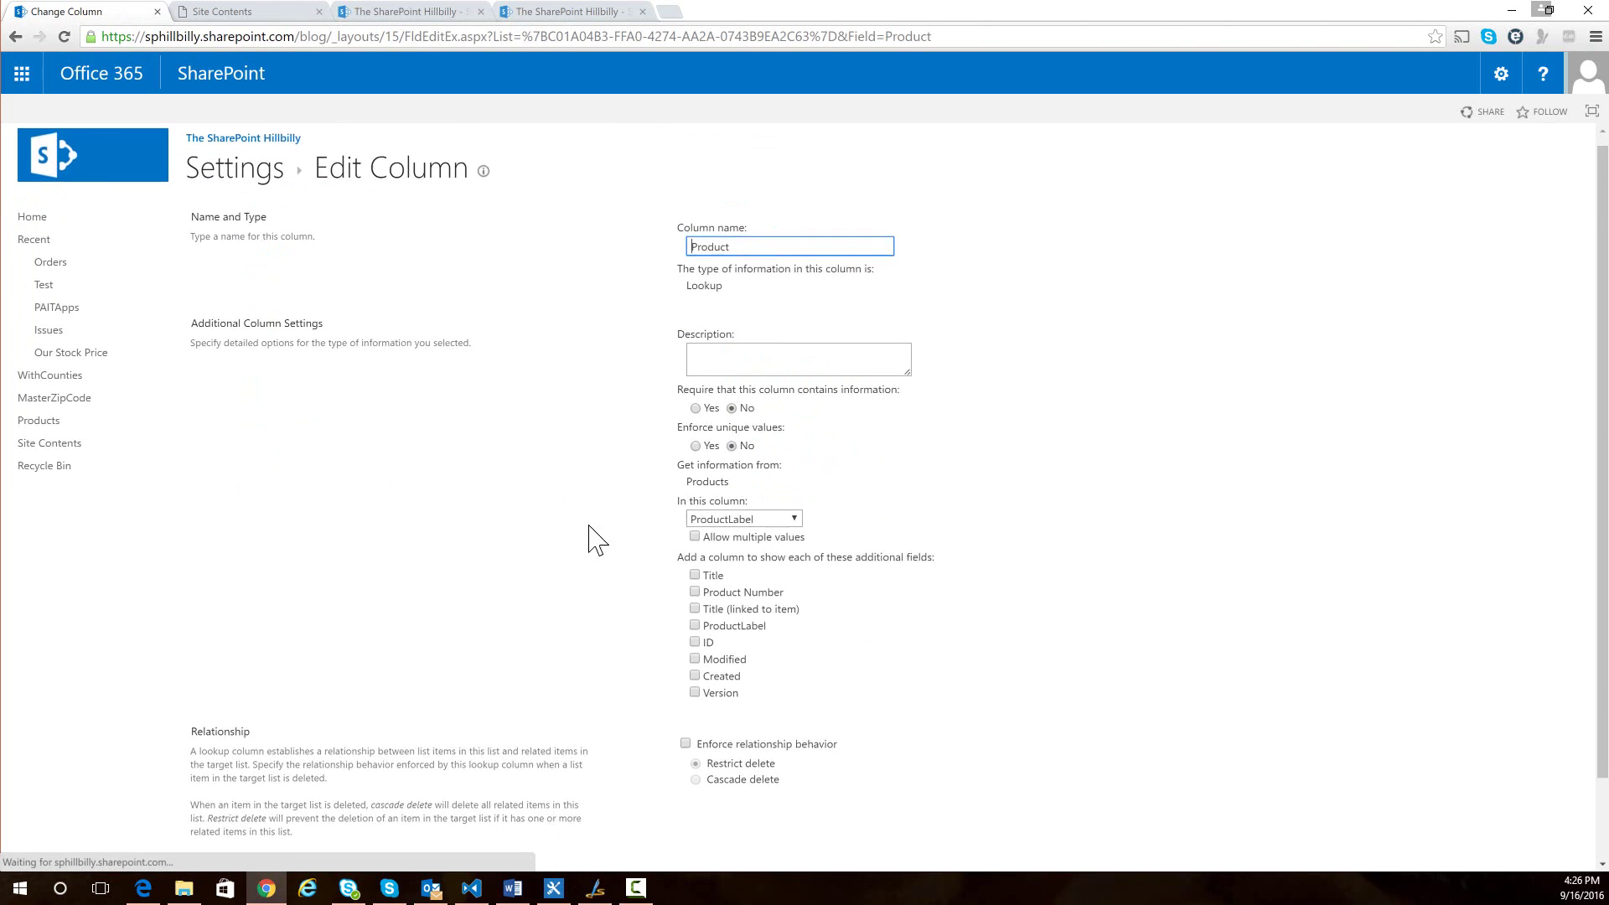
click(695, 443)
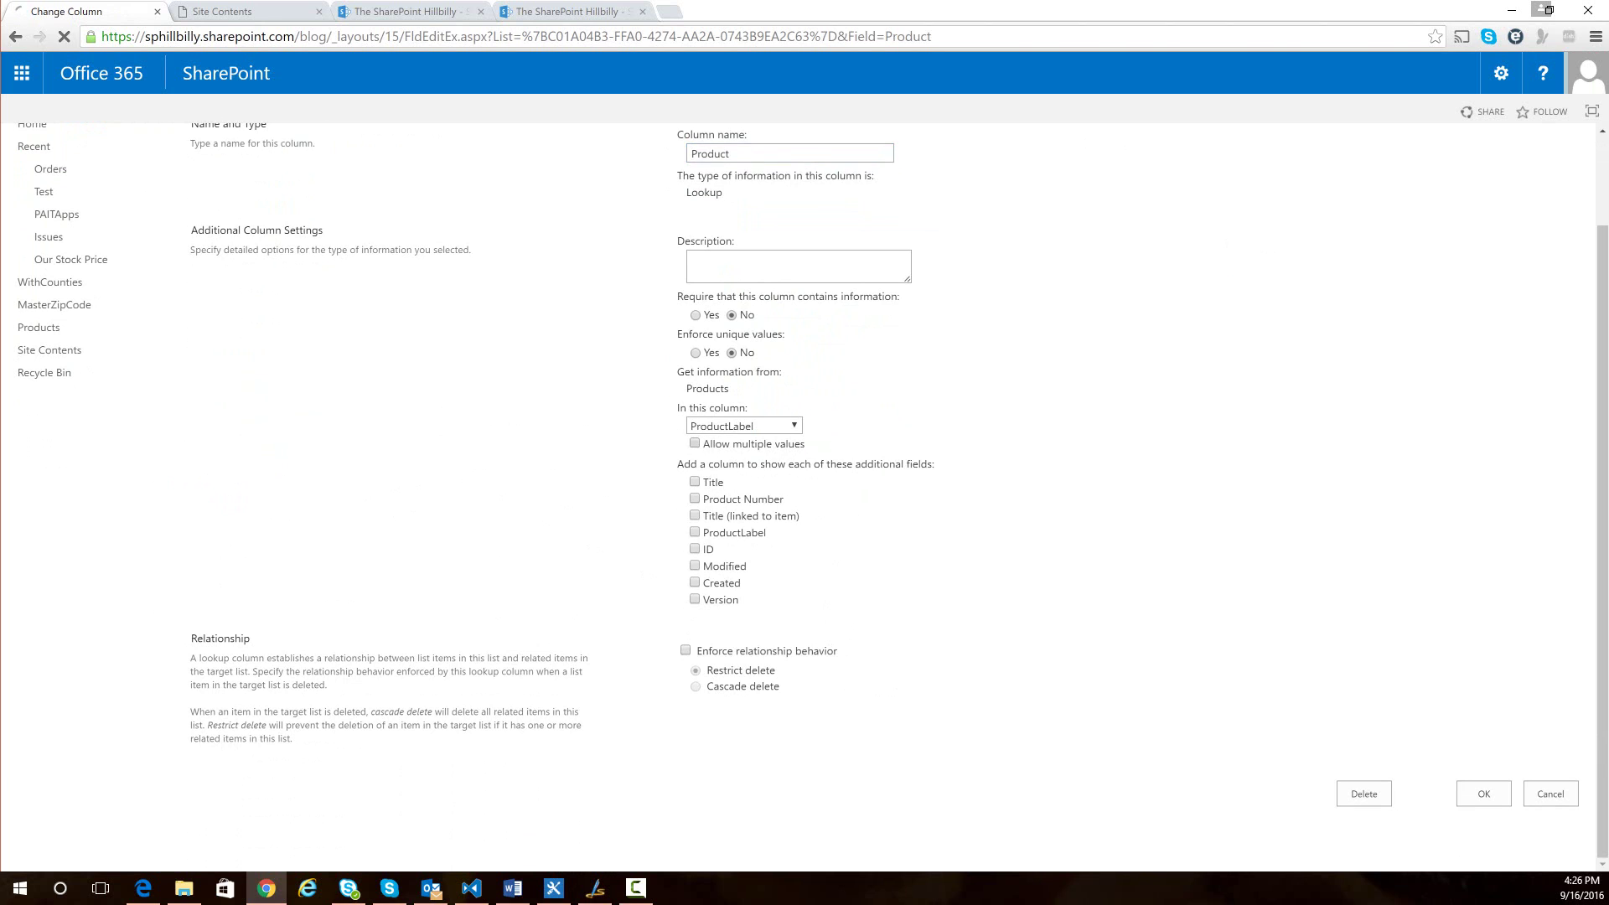
click(1483, 797)
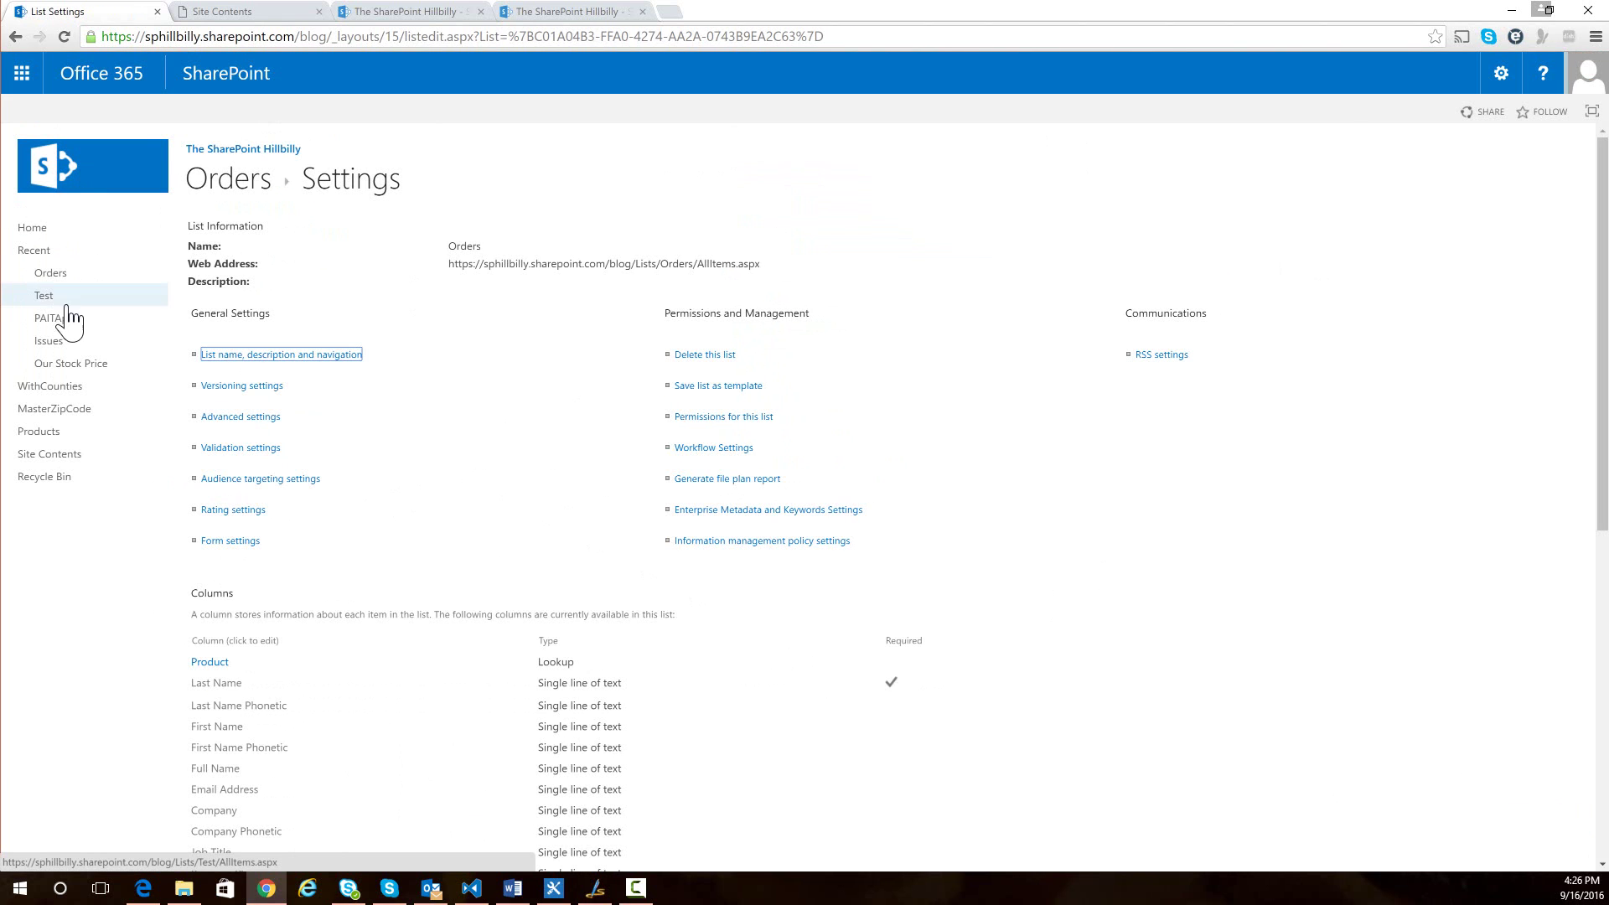
click(50, 272)
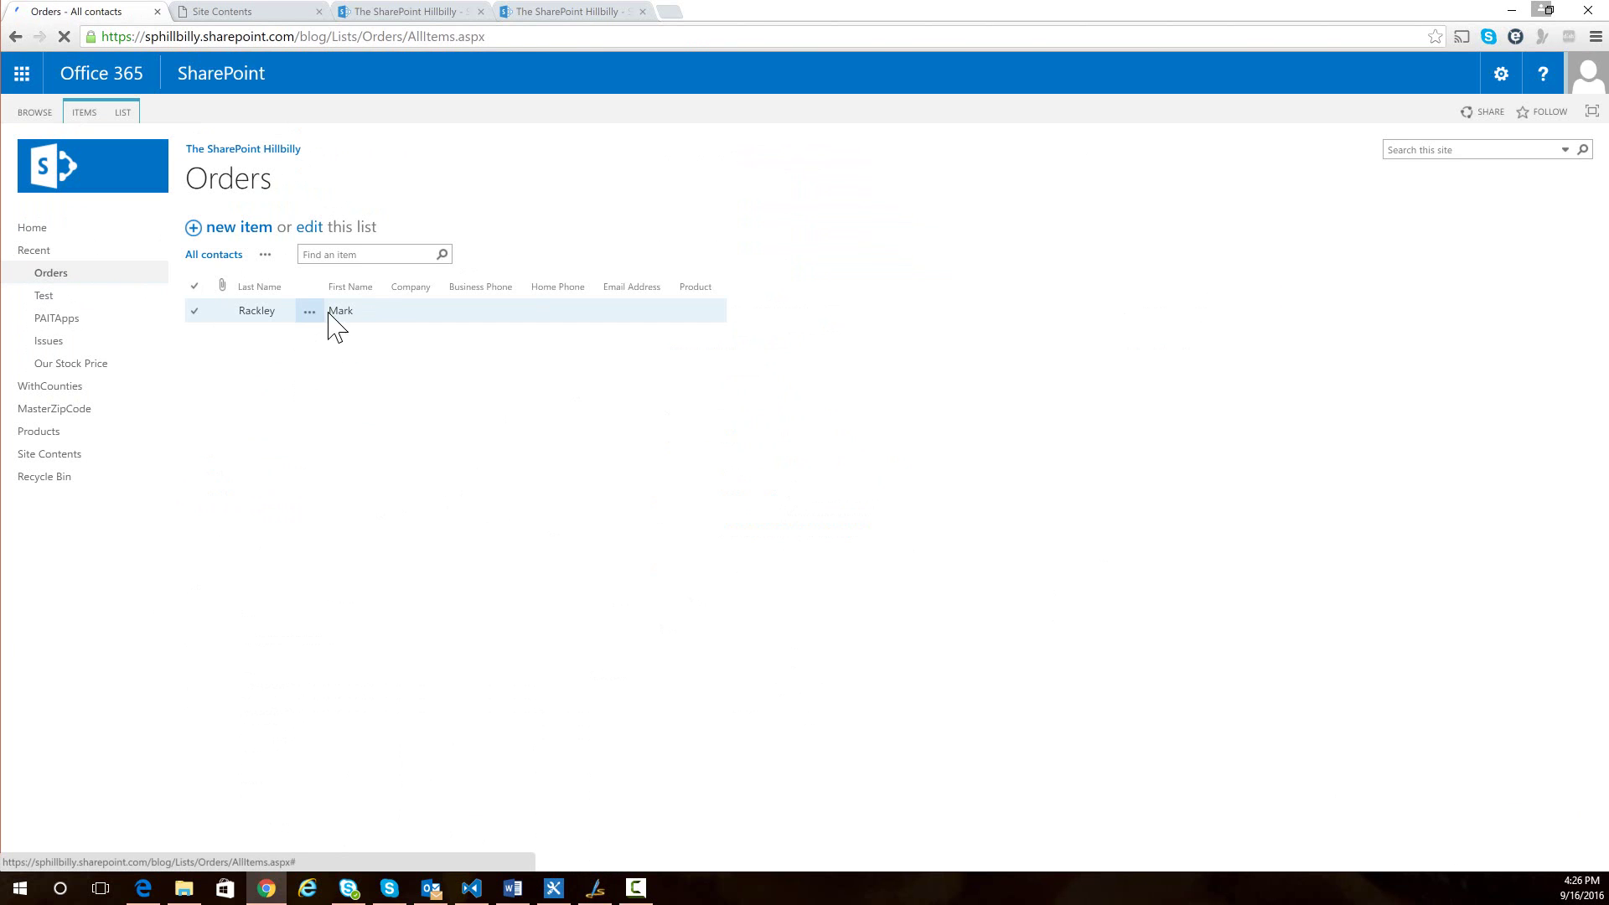
- Open the order for editing and add 10039 - Ronstring as a product
click(310, 313)
click(341, 388)
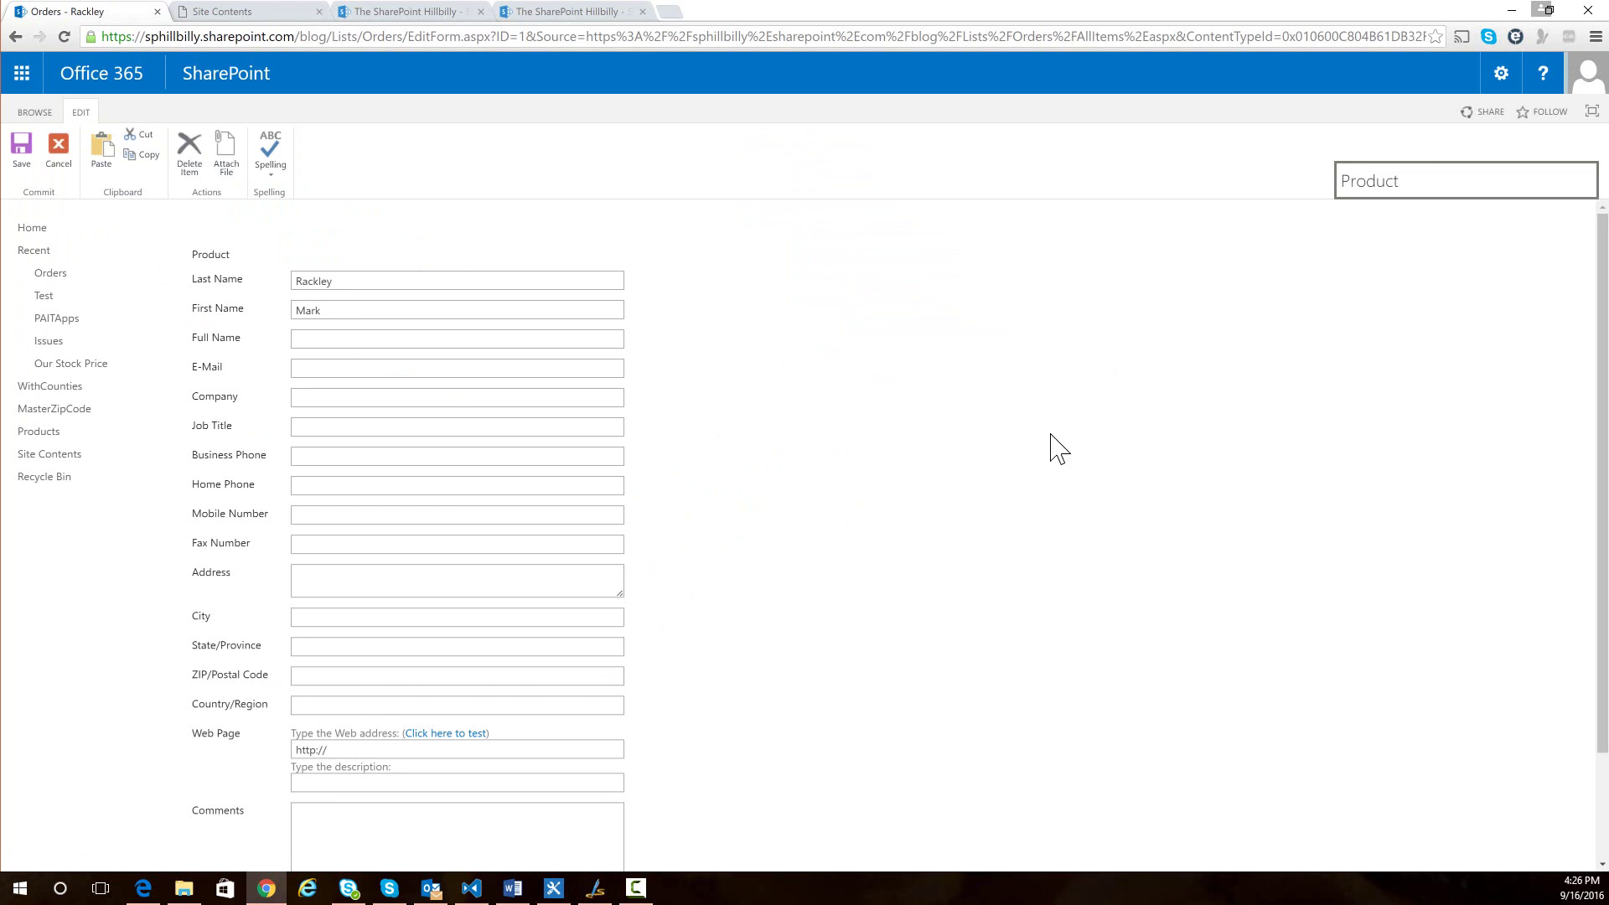
click(1396, 299)
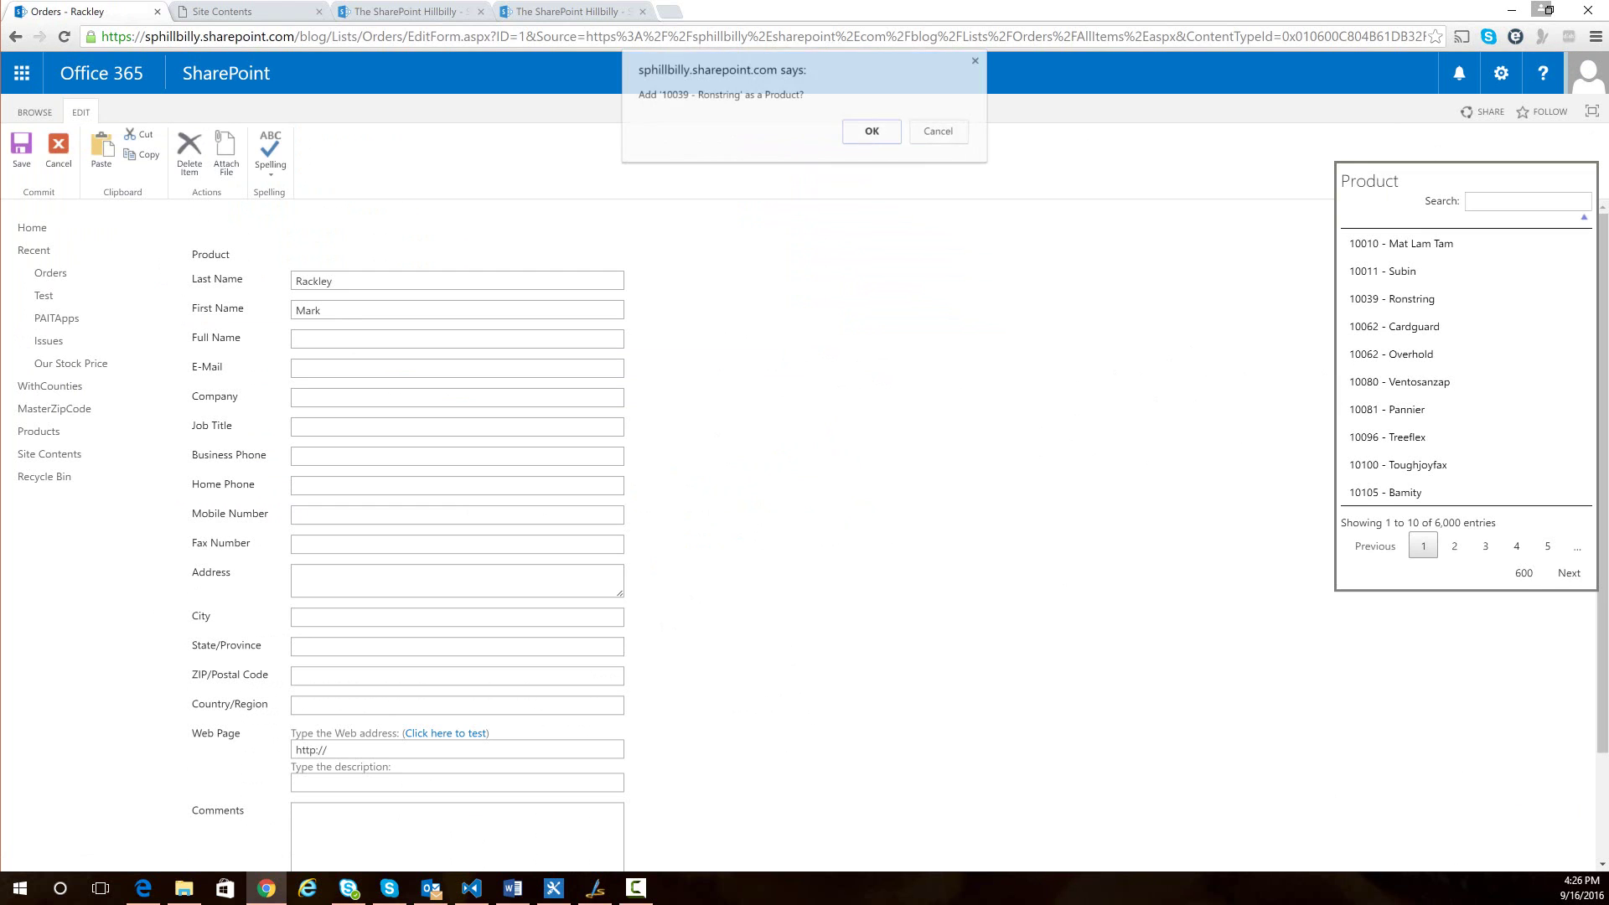
click(467, 281)
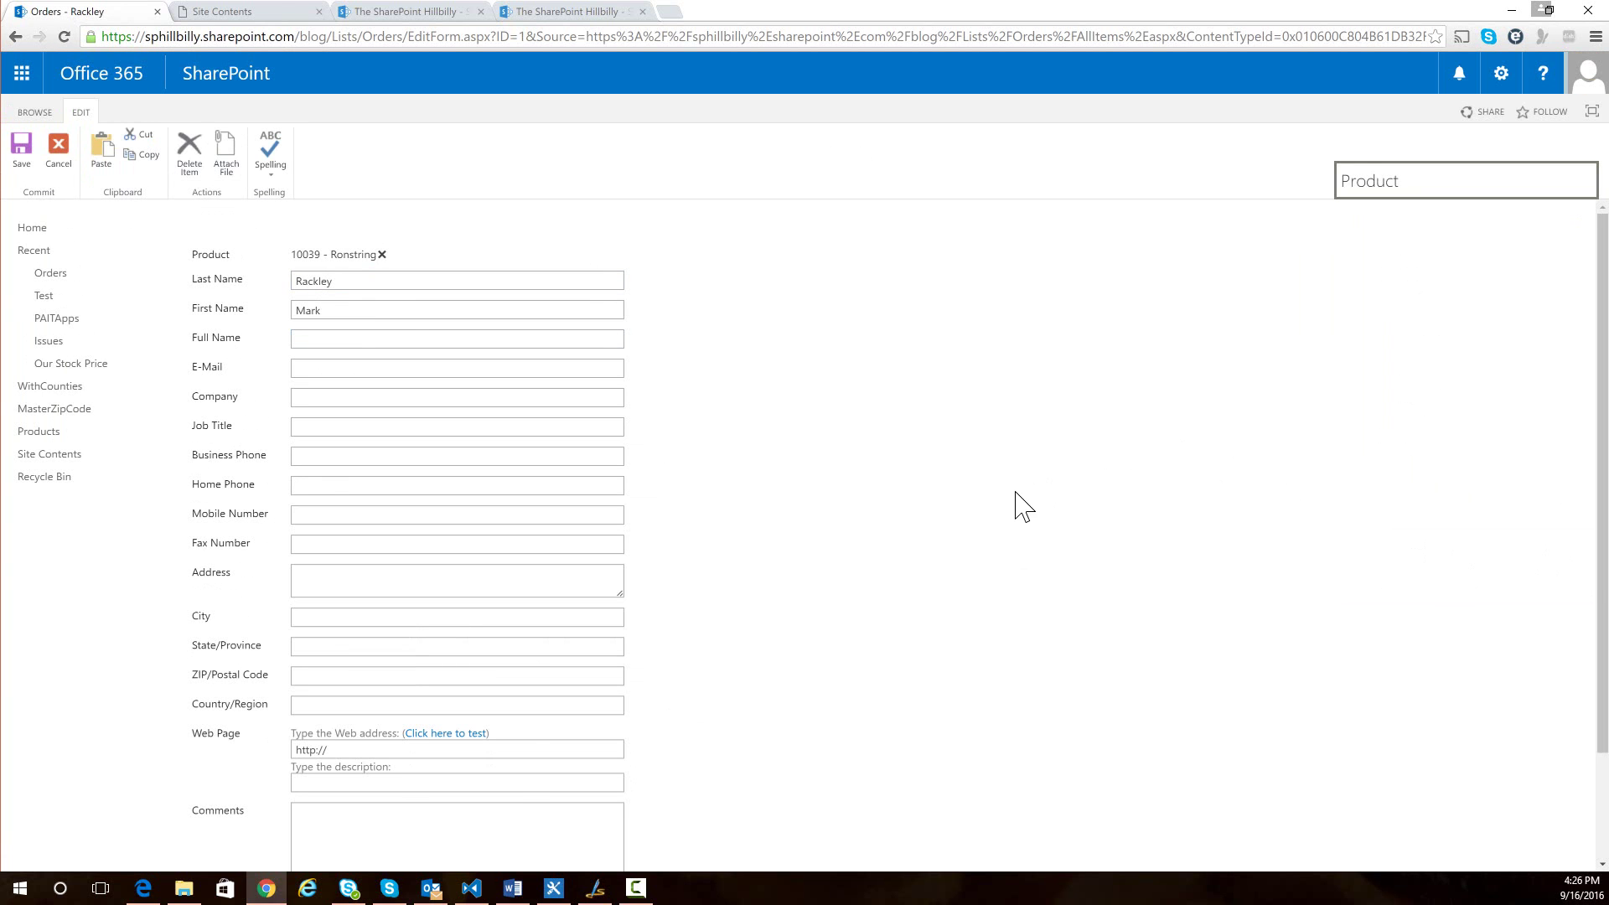
- Add 10100 - Toughjoyfax and 10011 - Subin, then remove Toughjoyfax from the products
click(1437, 467)
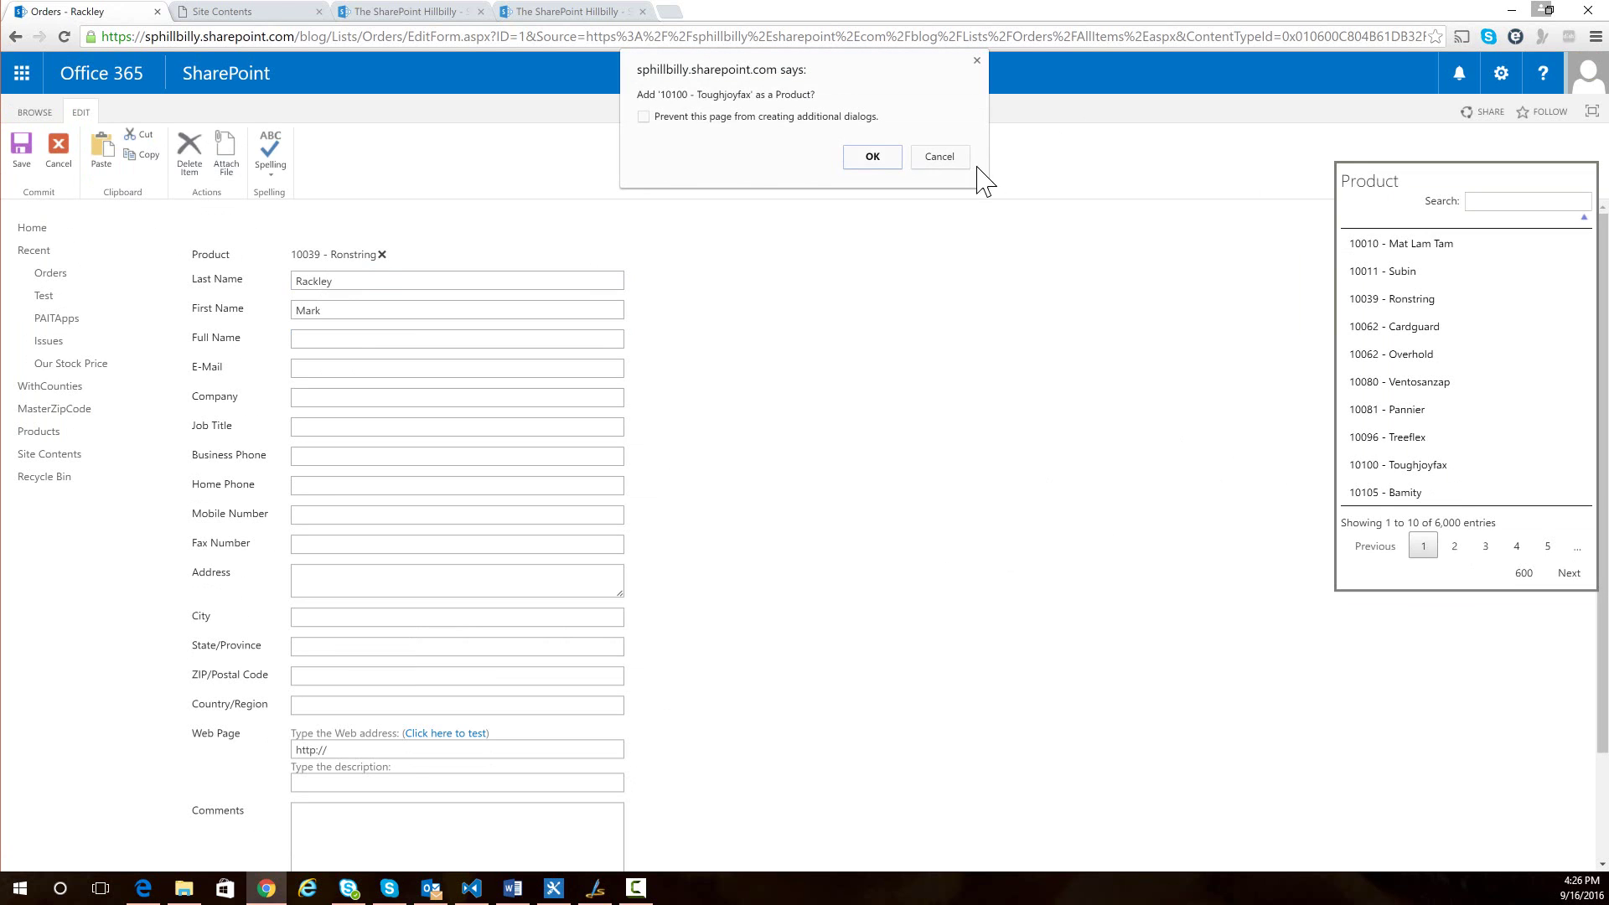
click(873, 158)
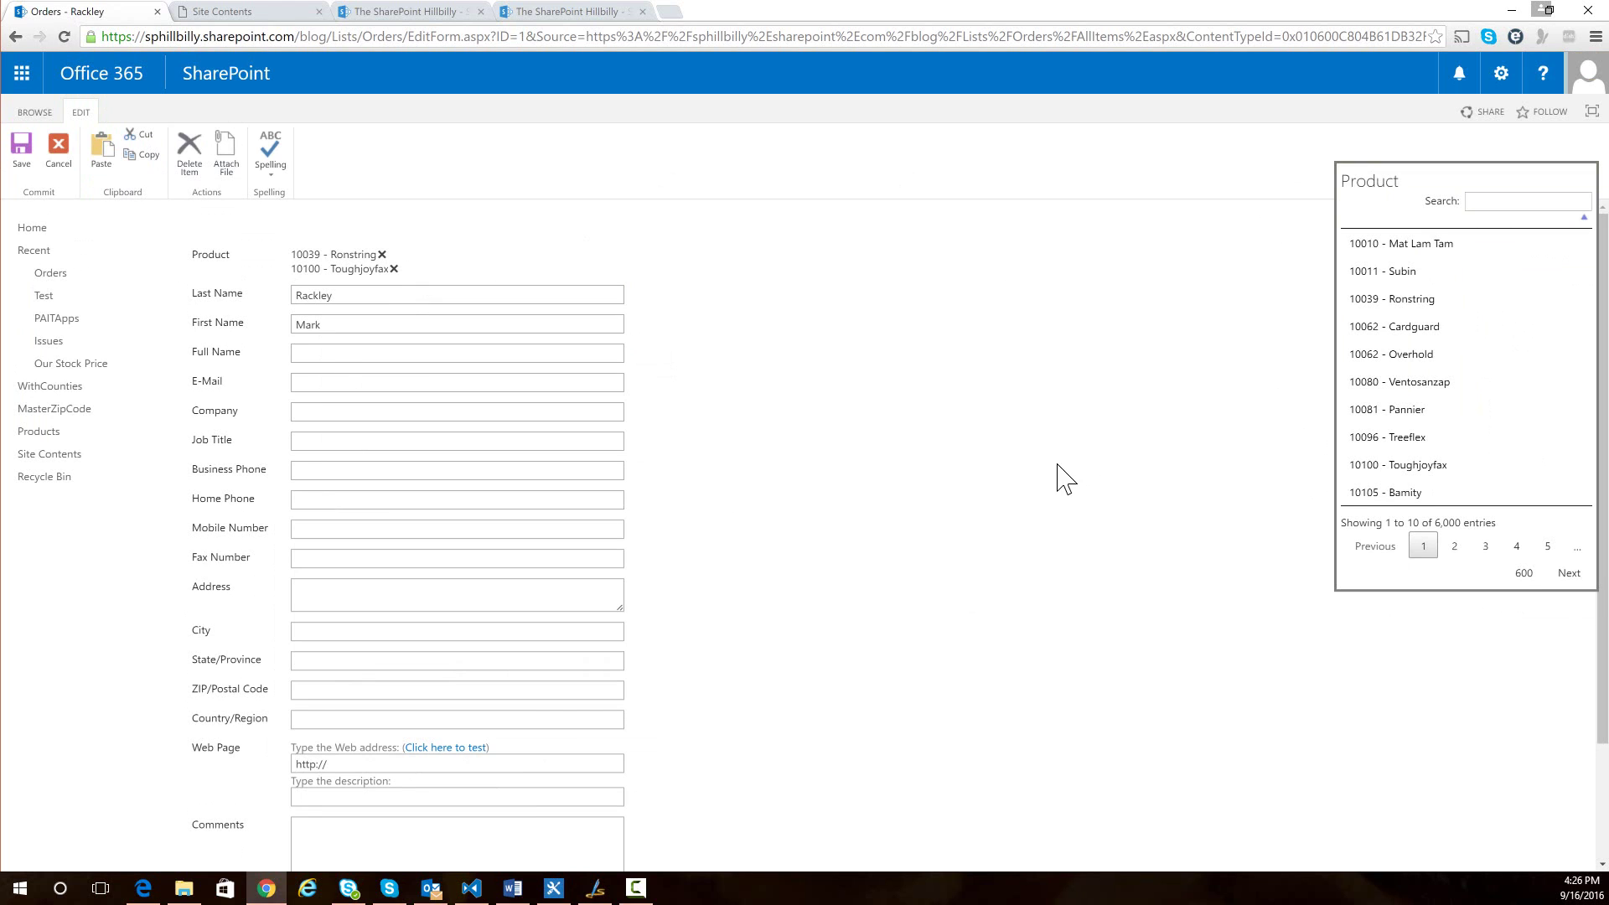
click(1395, 270)
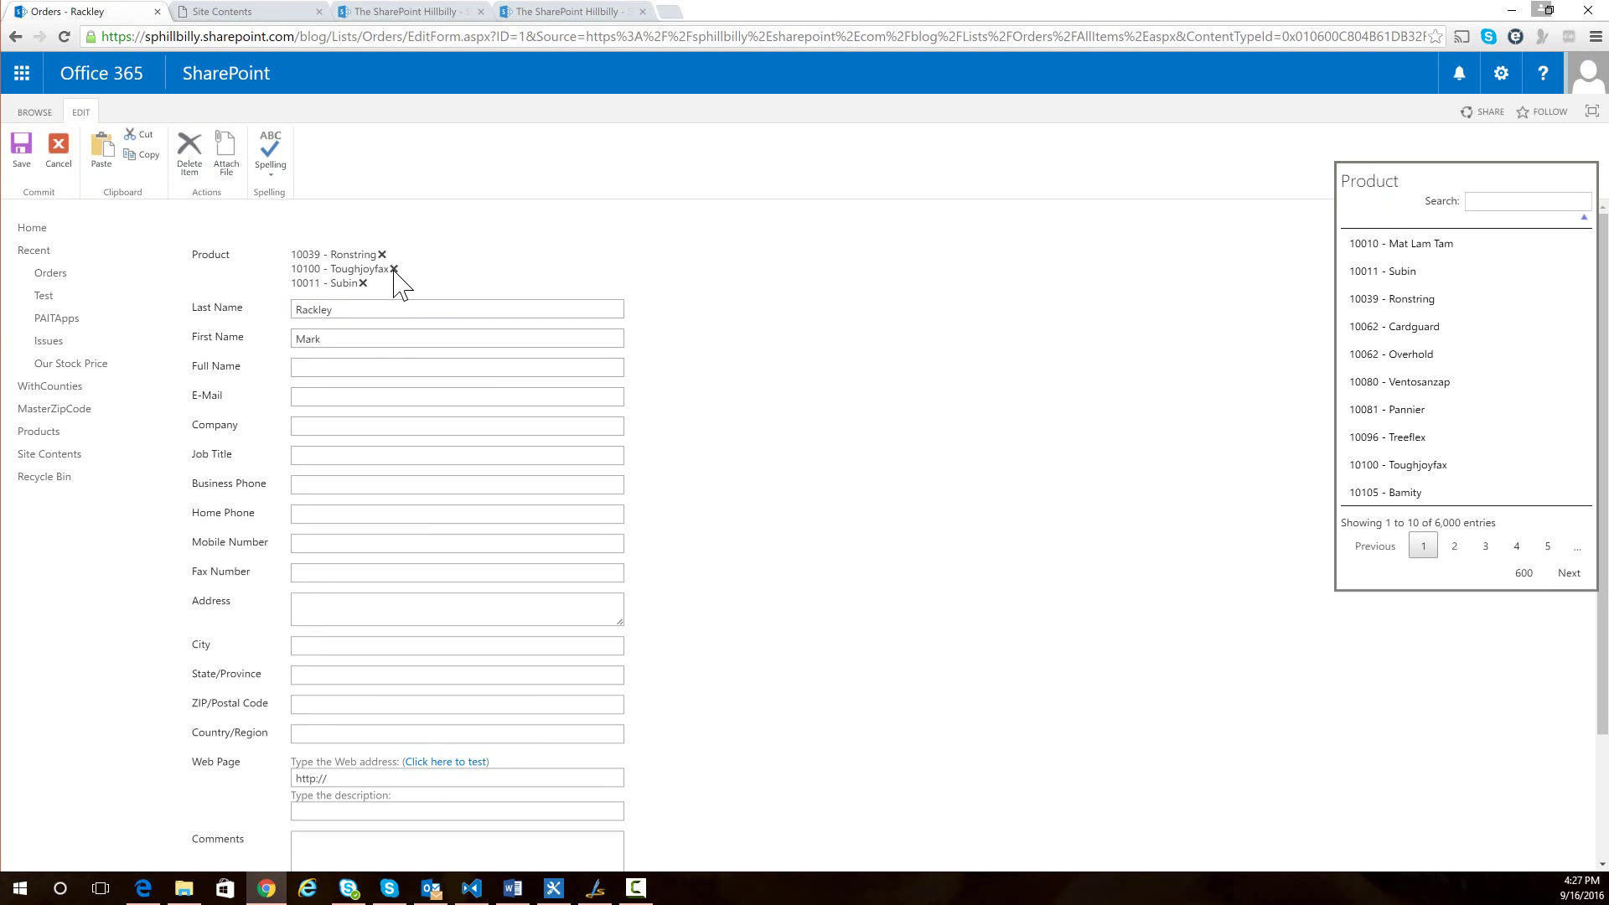
click(393, 269)
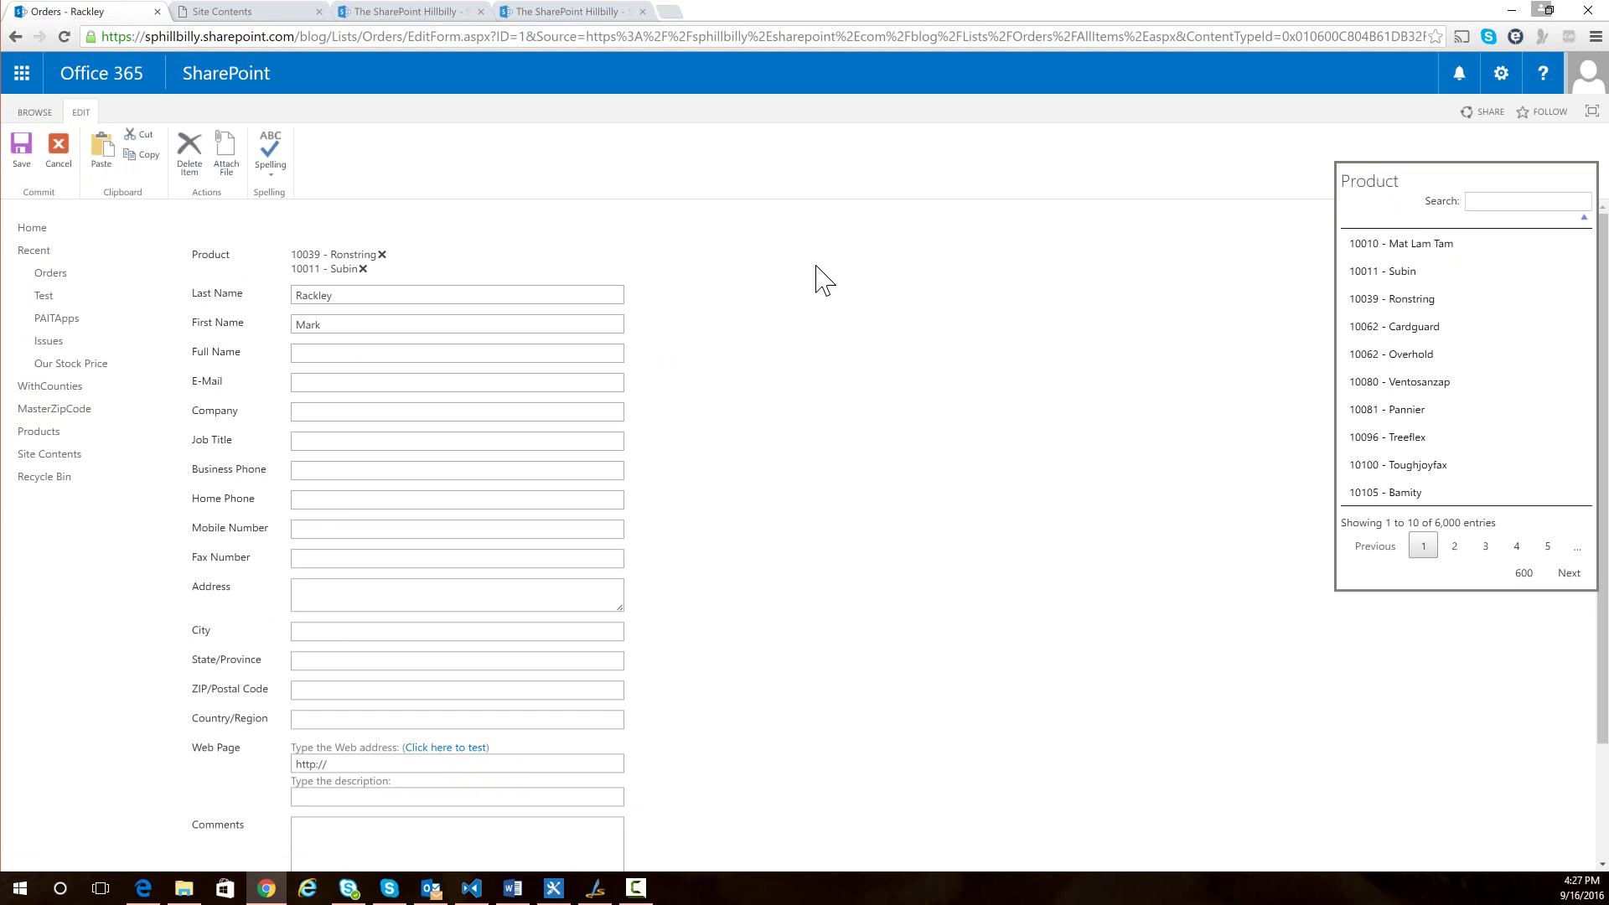
- Drag the Product picker panel by its title from the right edge to mid-page
drag(1350, 187, 705, 200)
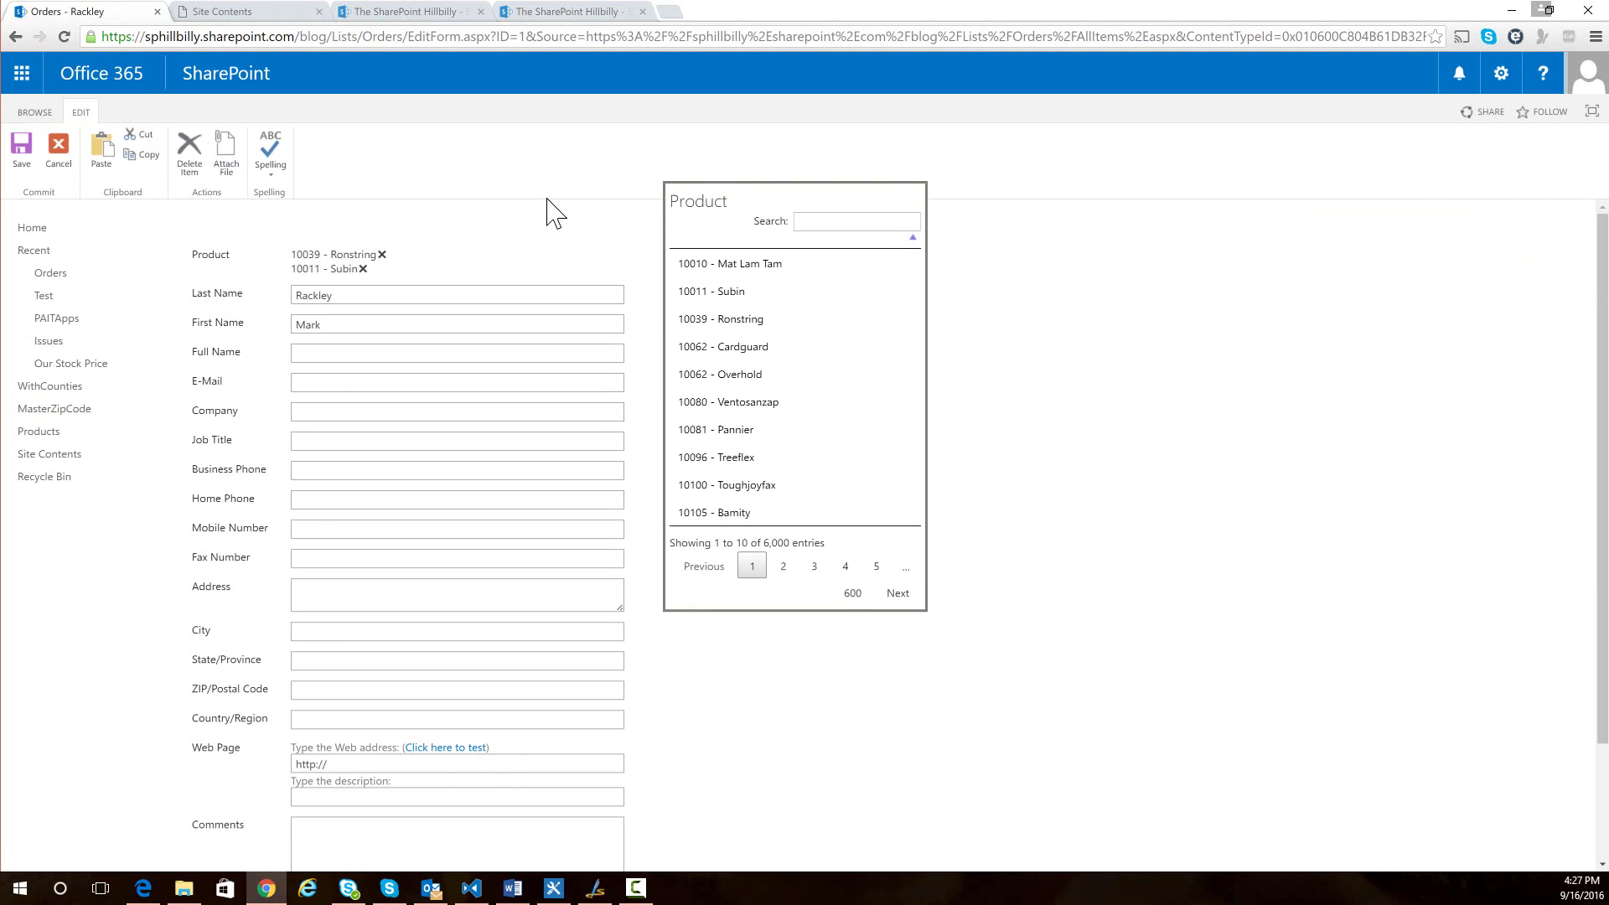